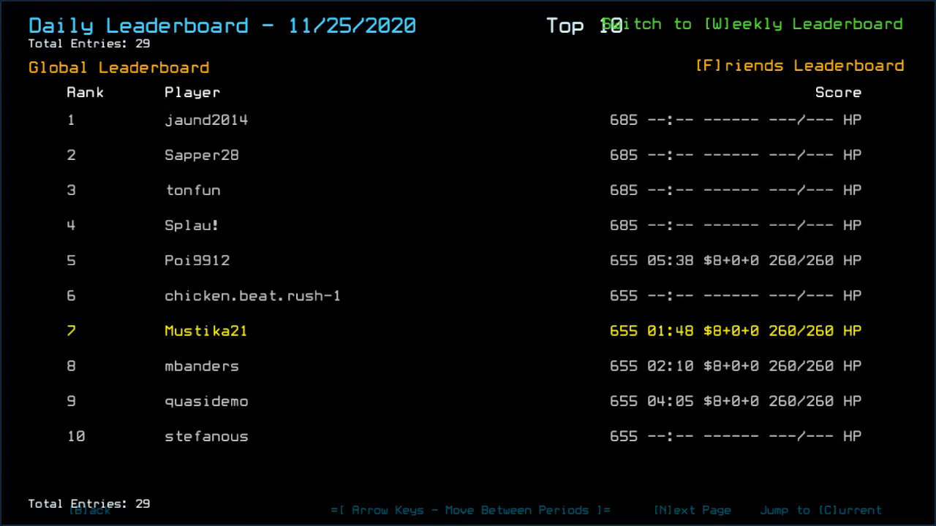
Browse the Global and Friends leaderboards, including the next page of rankings.
key("f")
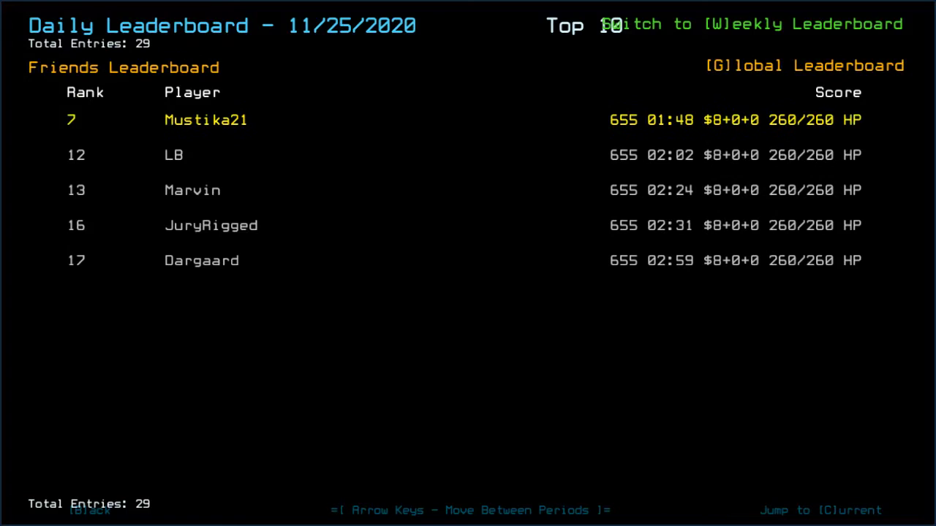
key("g")
key("n")
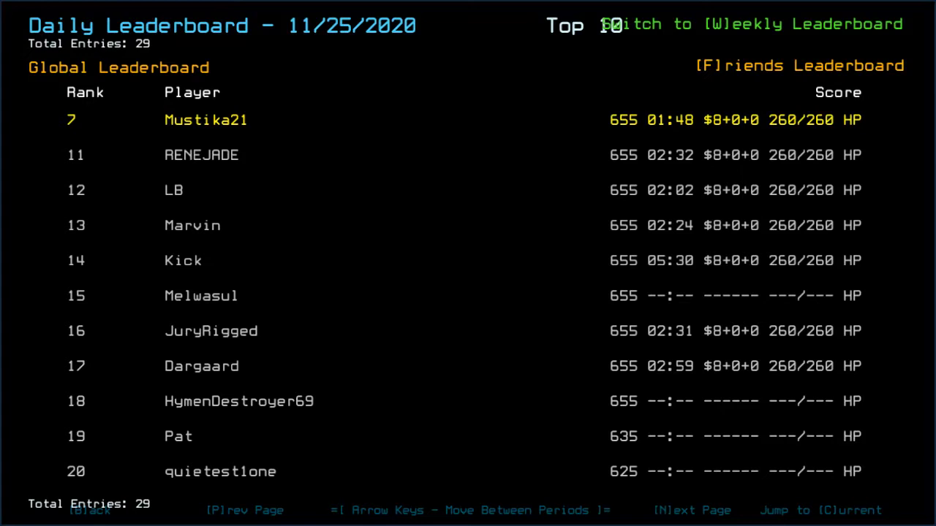
key("f")
Close the leaderboard and launch the daily challenge.
key("b")
key("d")
key("Return")
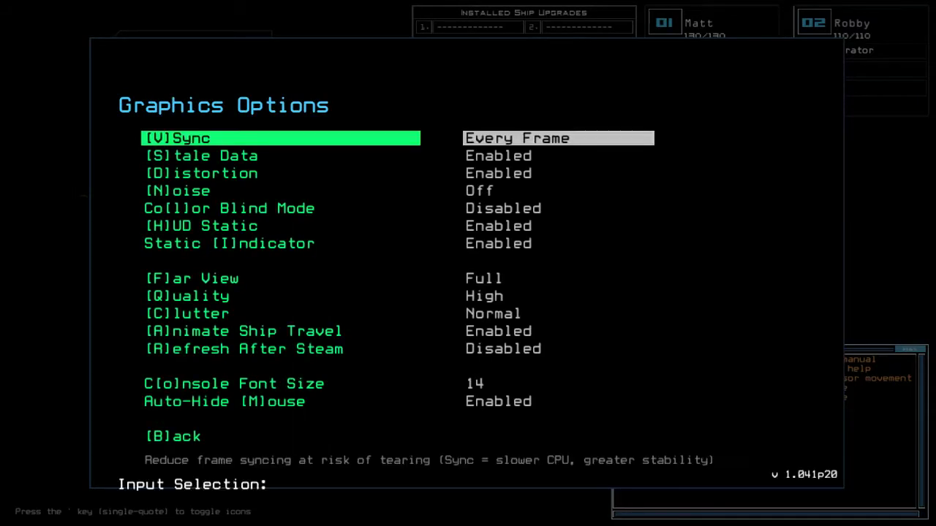
Set far view to Simple, graphics quality to Medium and clutter to Low.
key("f")
key("q")
key("c")
Back out of the options and pause menus and resume the game.
key("b")
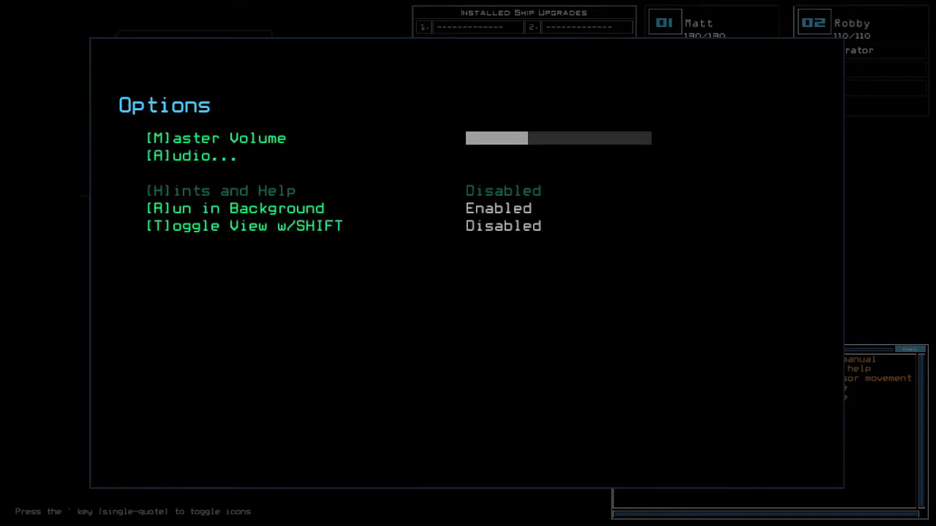
key("b")
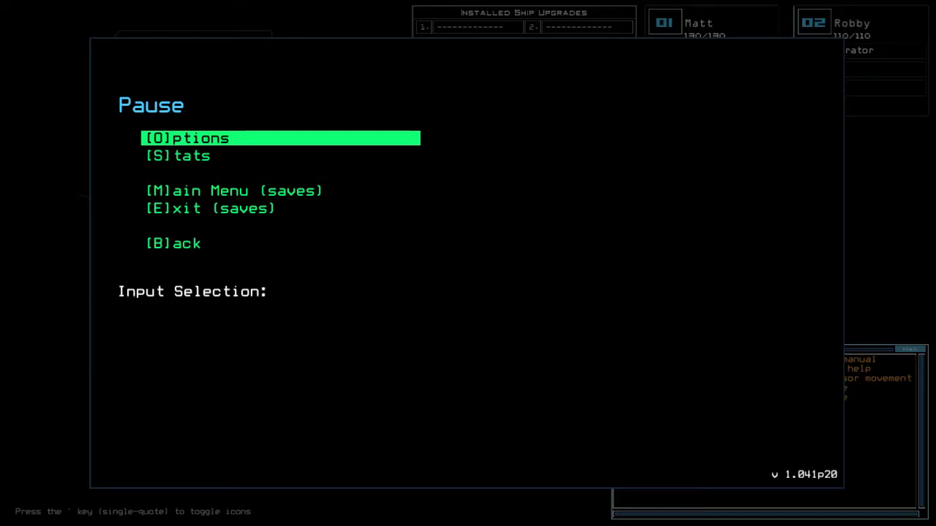
key("Escape")
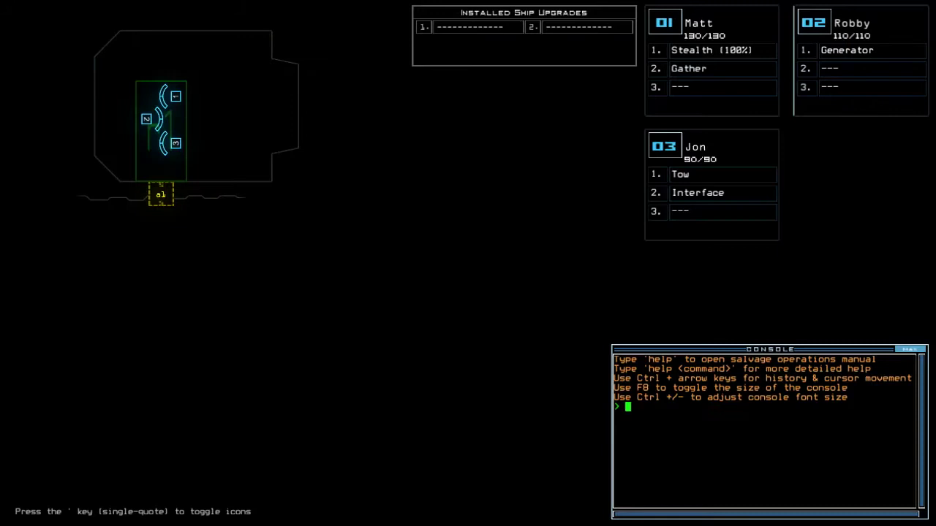
key("Right")
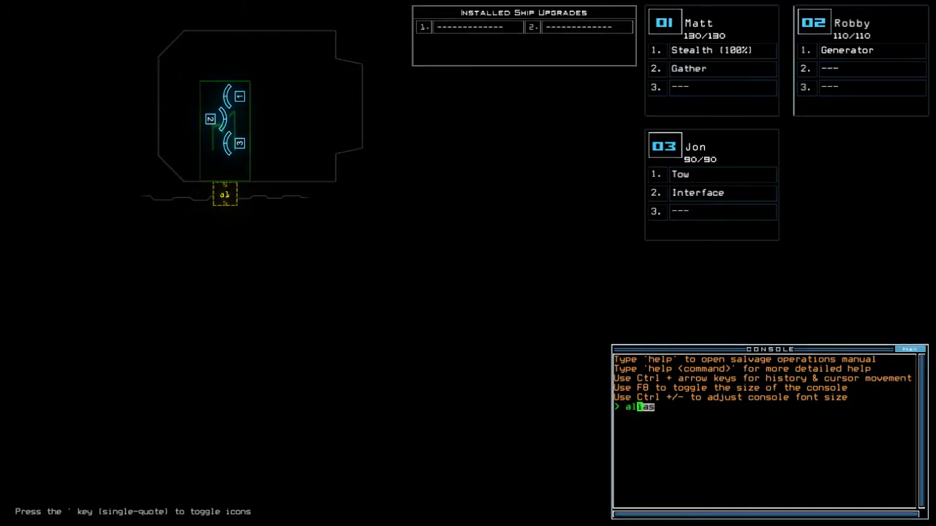
key("F6")
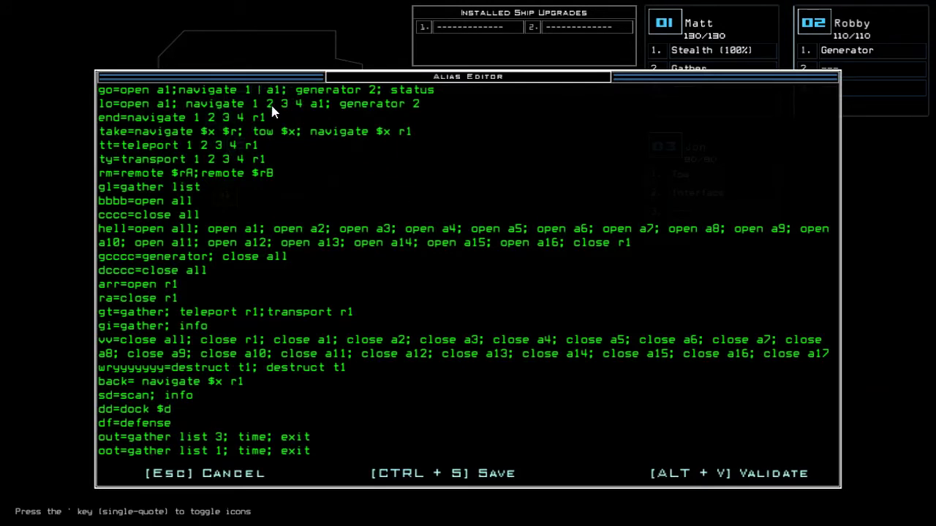
key("Escape")
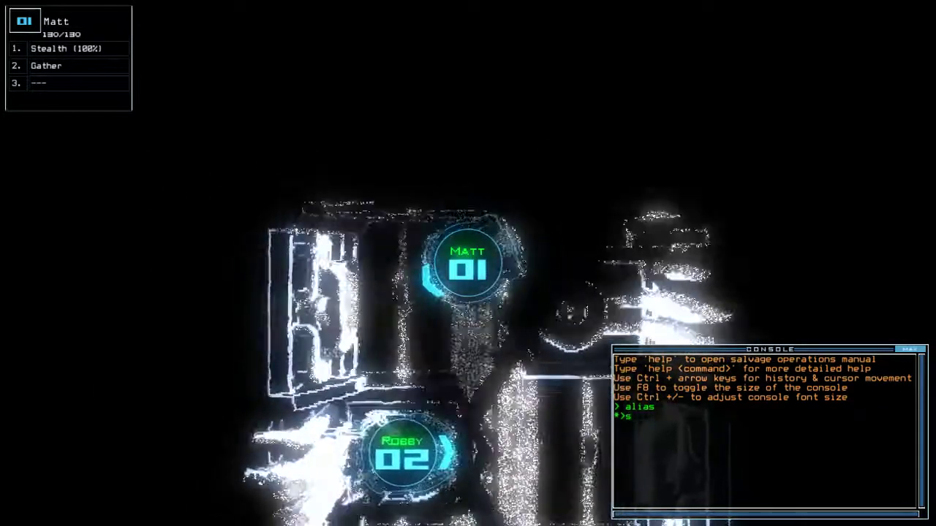
type("swap")
Swap the Interface module into Matt's third slot.
key("Return")
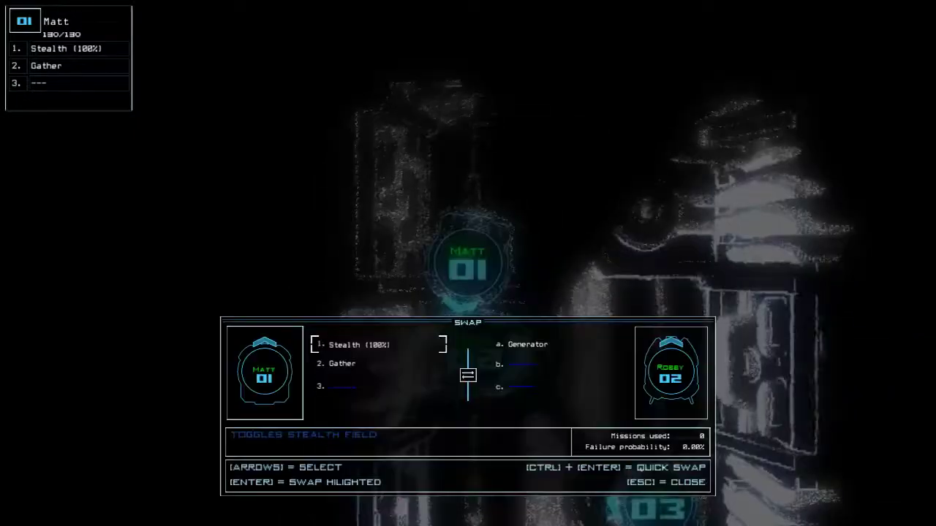
key("Escape")
type("swap")
key("Return")
key("Right")
key("Down")
key("Return")
key("Escape")
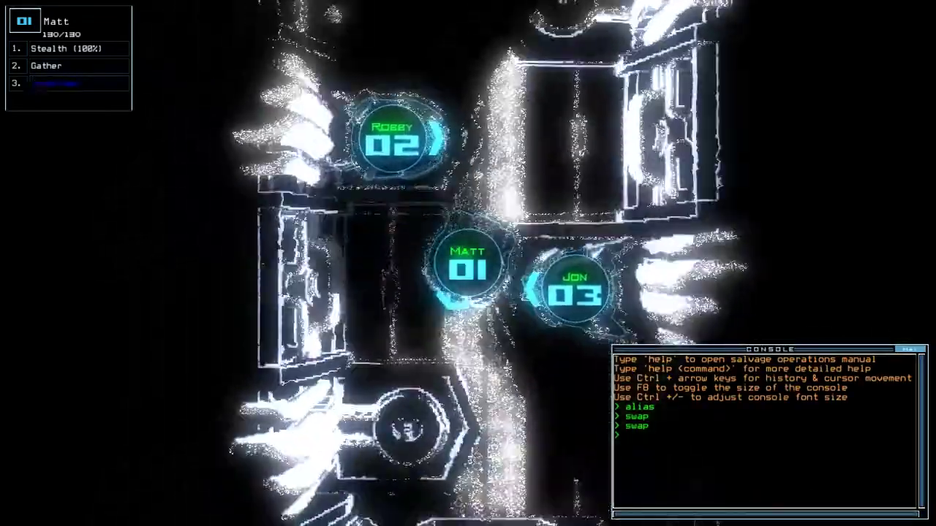
Switch to Robby and swap the Tow module into his second slot.
key("Tab")
type("swap")
key("Return")
key("Right")
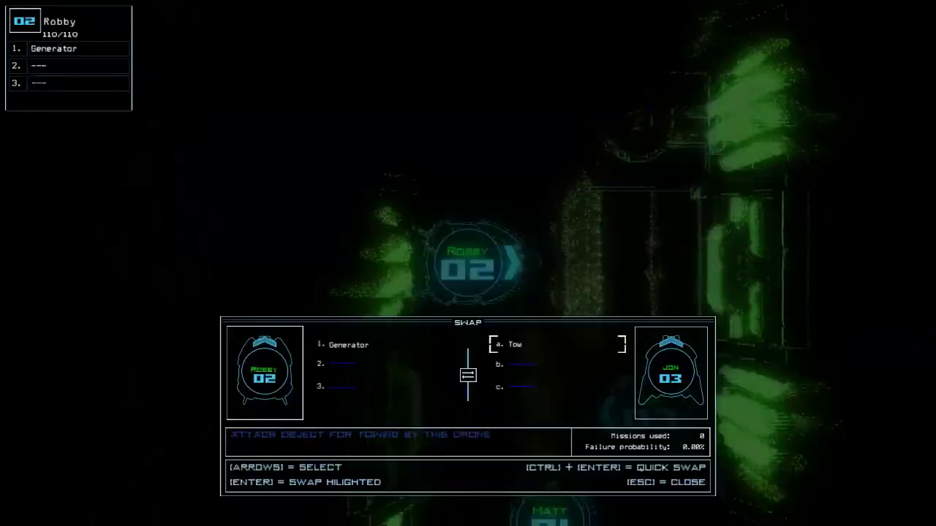
key("Return")
key("Escape")
Return to Matt and show the derelict ship's status on the schematic map.
key("Tab")
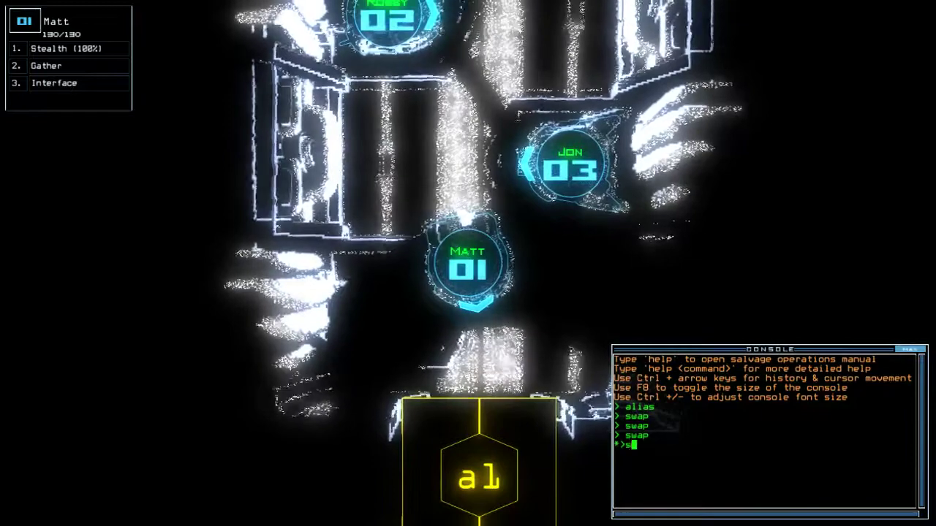
type("status")
key("Return")
key("Tab")
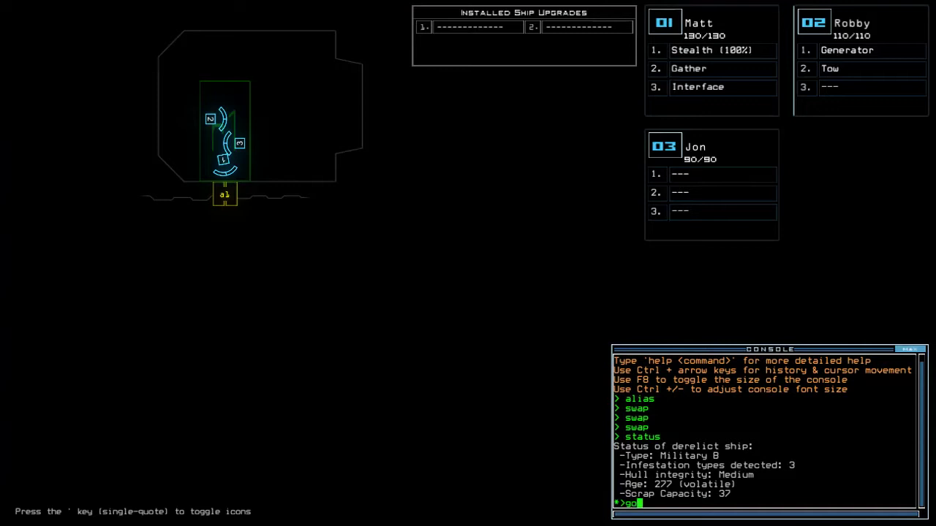
Start the mission with the go alias and gather scrap twice with Matt.
key("Return")
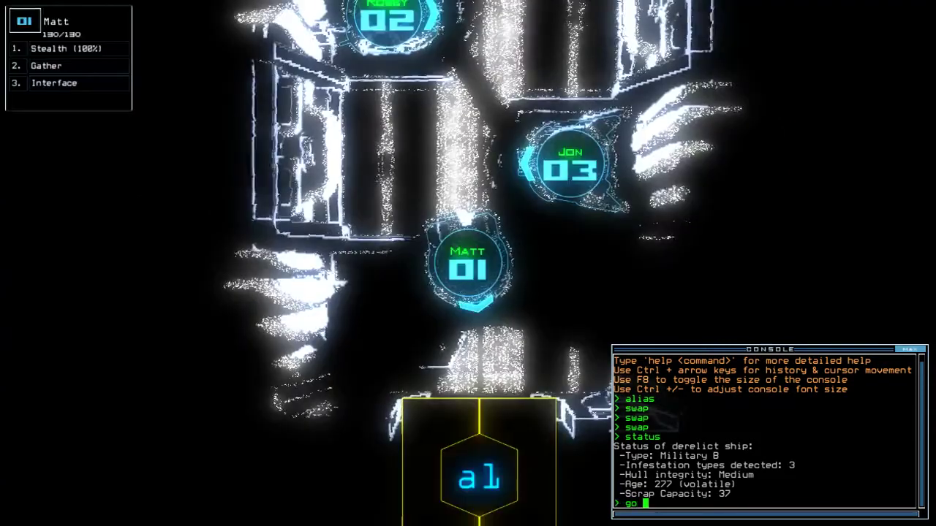
type("2")
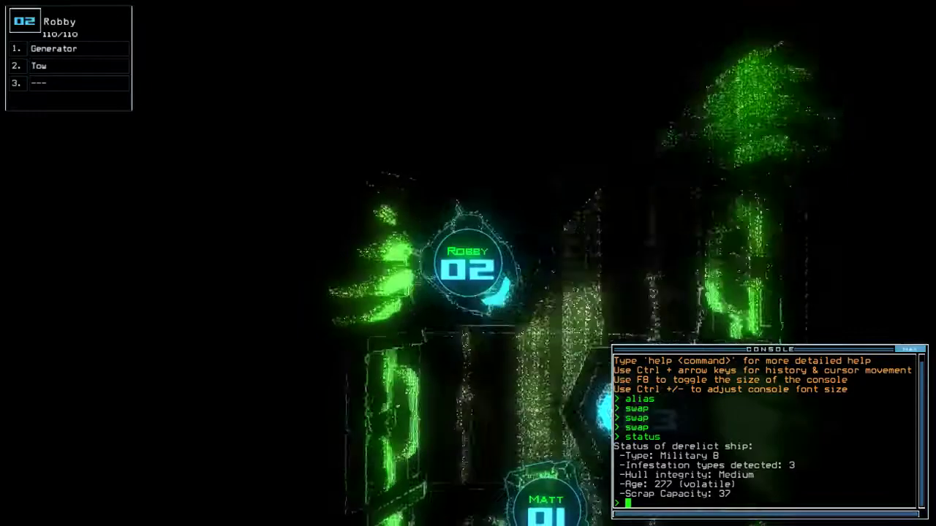
type("go")
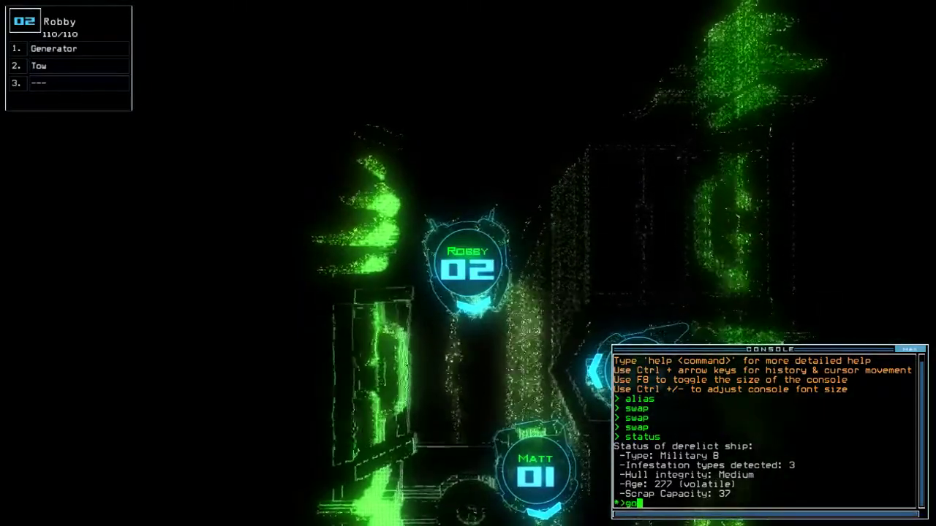
key("Return")
key("1")
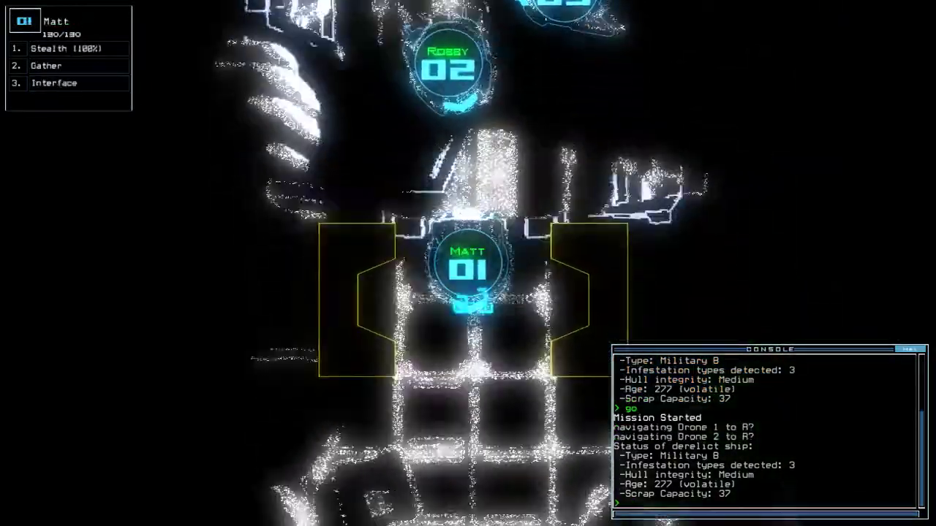
type("g")
key("Return")
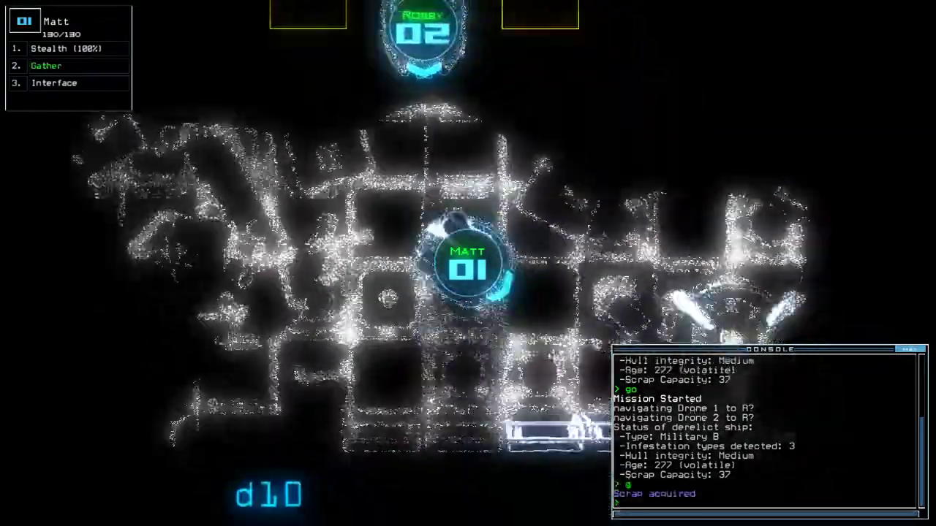
type("g")
key("Return")
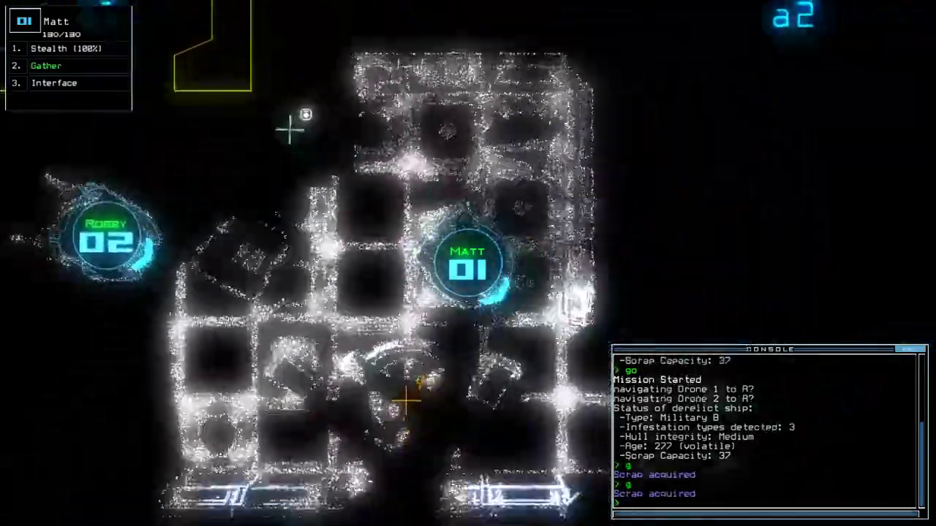
type("tow 2")
Have Robby tow generator 2 and activate it, checking the schematic.
key("Return")
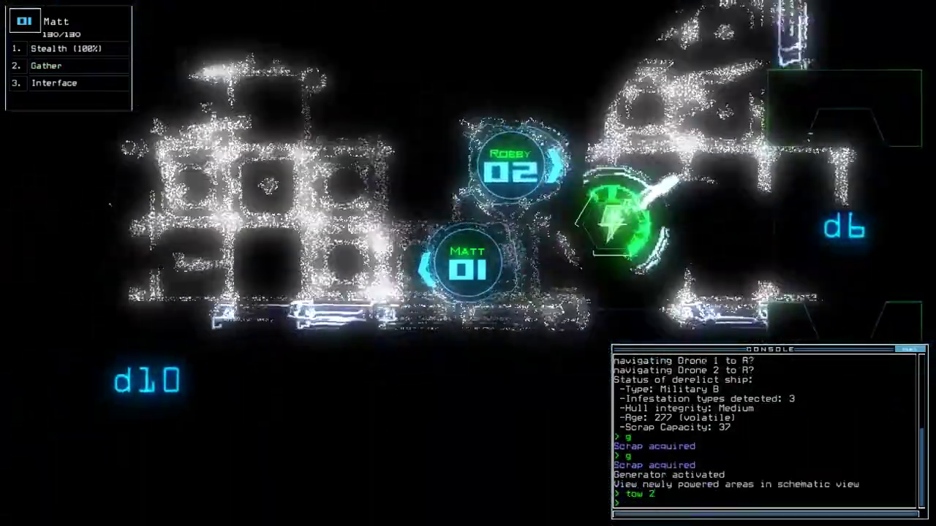
type("generator 2")
key("Return")
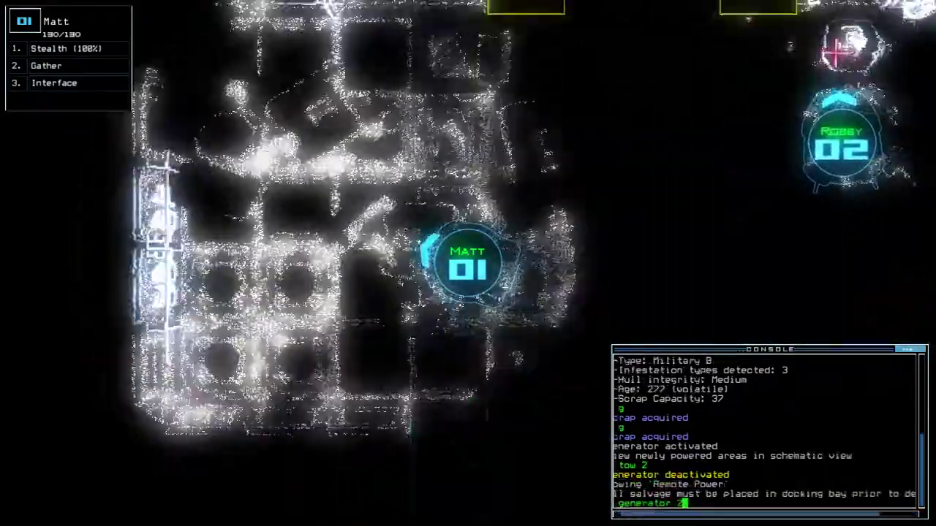
key("space")
key("space")
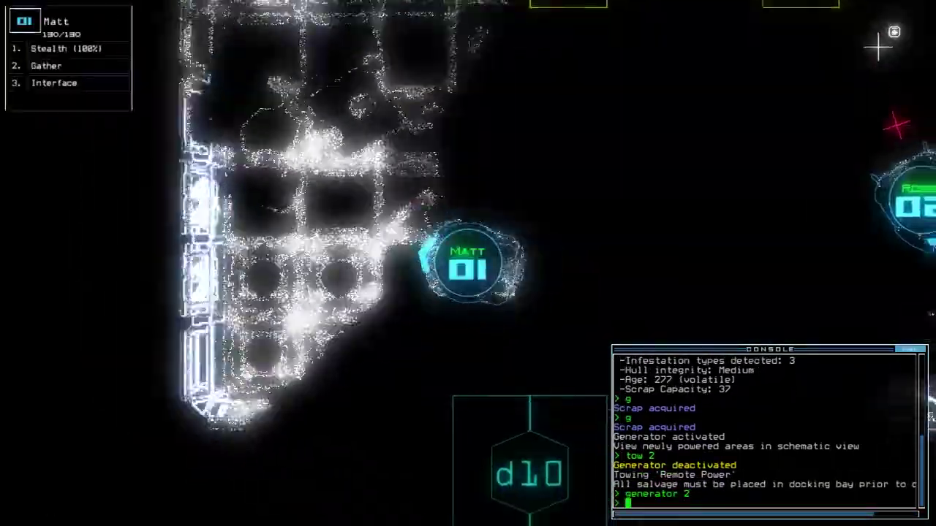
key("Return")
Cloak Matt, open door d10, and close all open doors.
key("space")
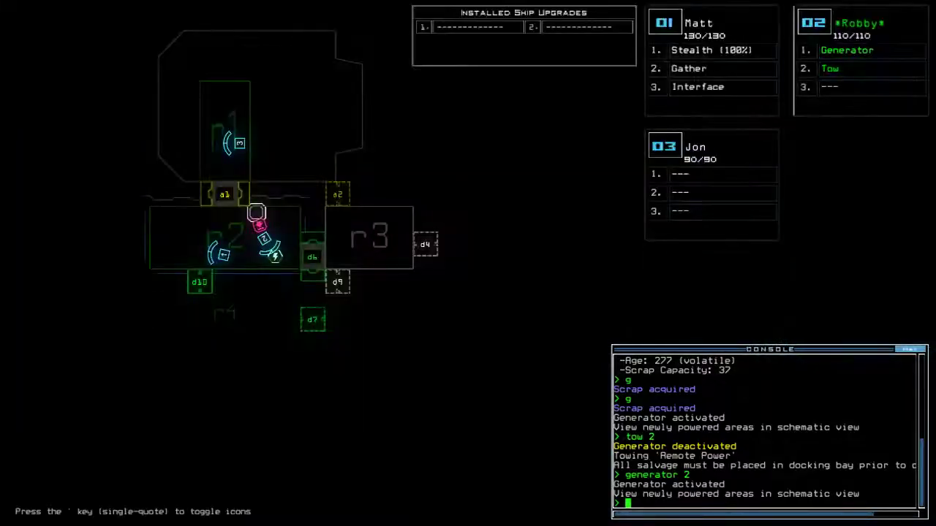
key("space")
type("st;d10")
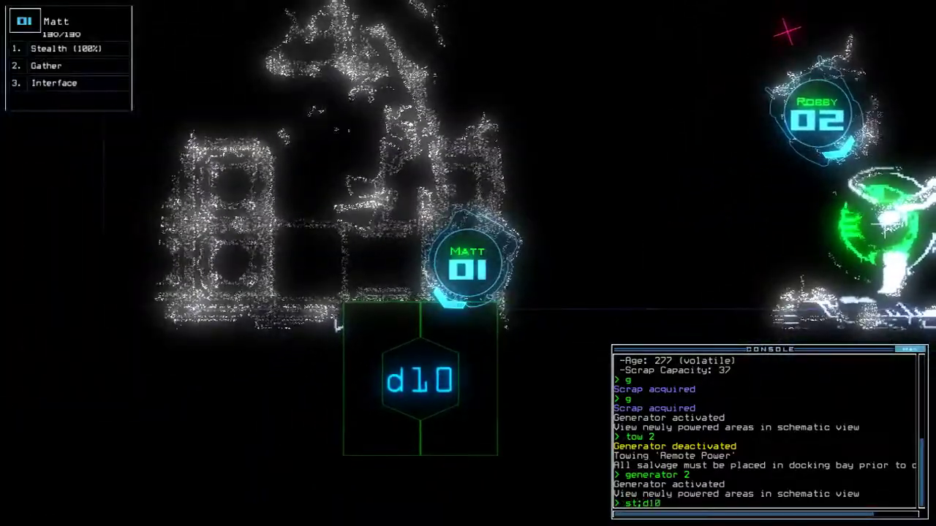
key("Return")
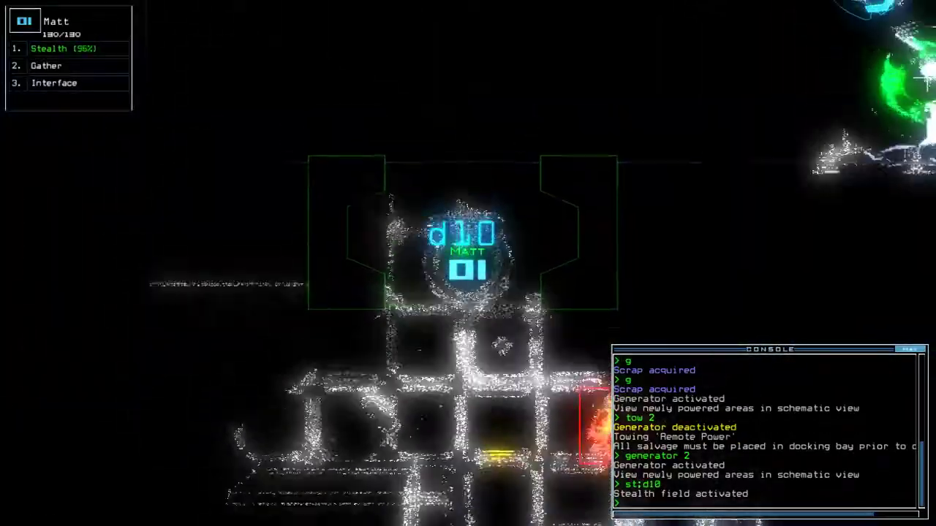
type("c")
key("Return")
type("c")
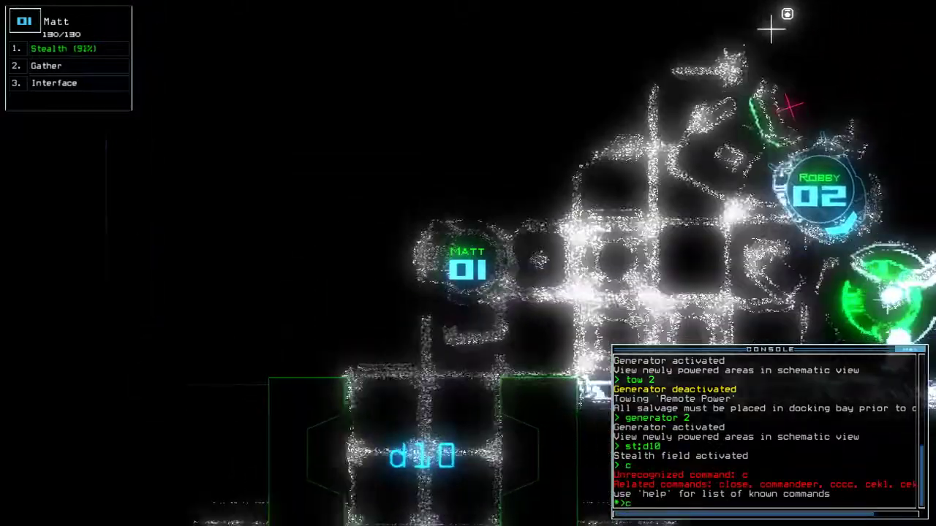
type("ccc")
key("Return")
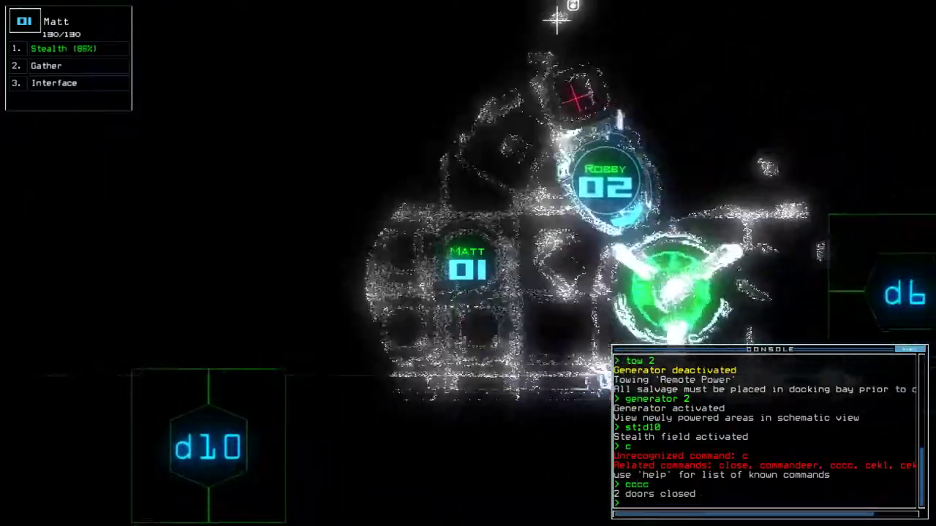
type("d6")
Open door d6 and turn off Matt's stealth field.
key("Return")
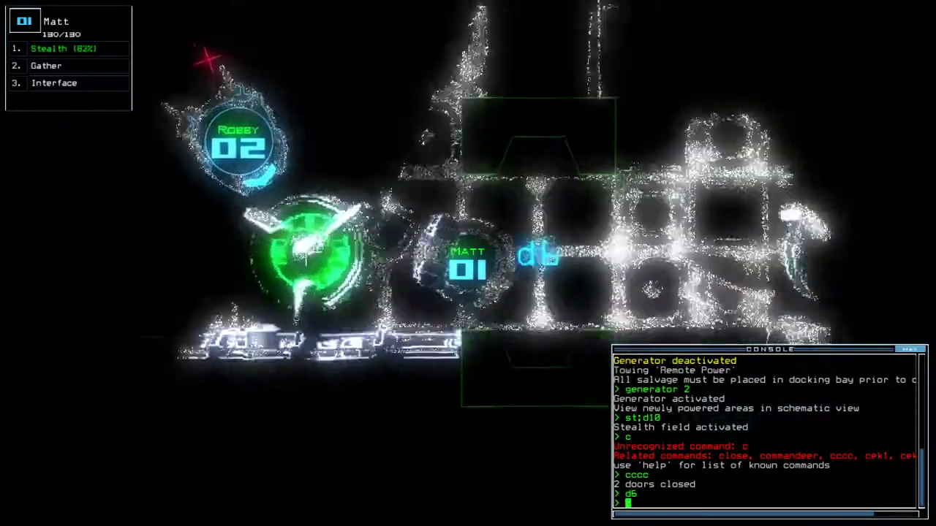
type("navigate 2")
key("Return")
type("st")
key("Return")
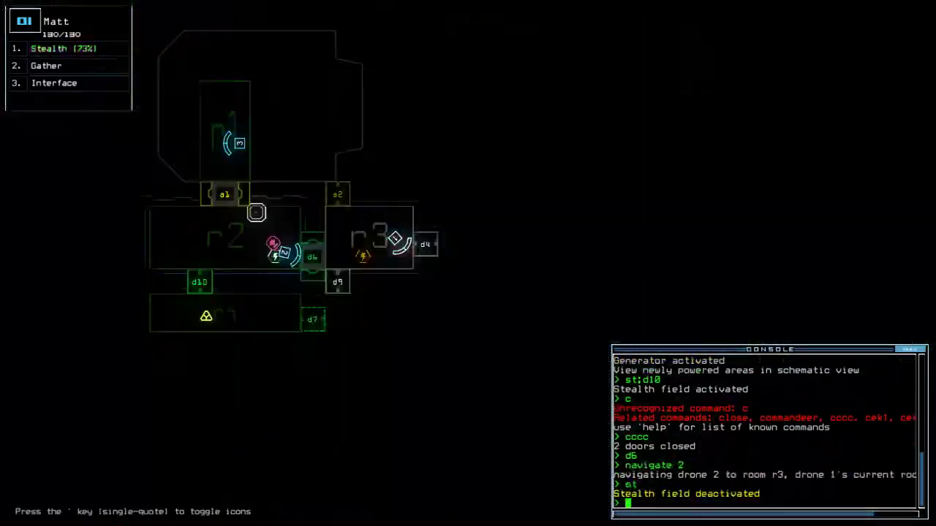
key("space")
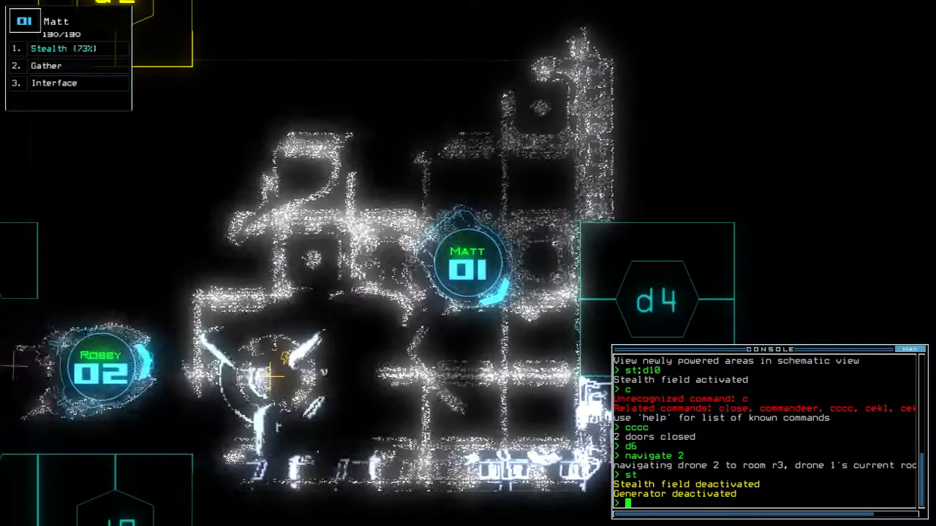
key("space")
type("generator 2")
Power the far rooms with Robby's generator and toggle door d3.
key("Return")
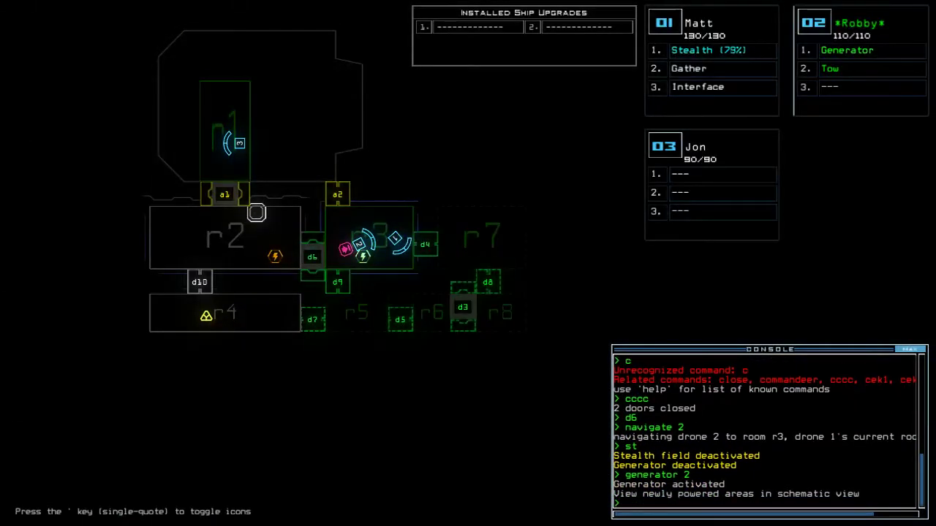
type("d3")
key("Return")
key("space")
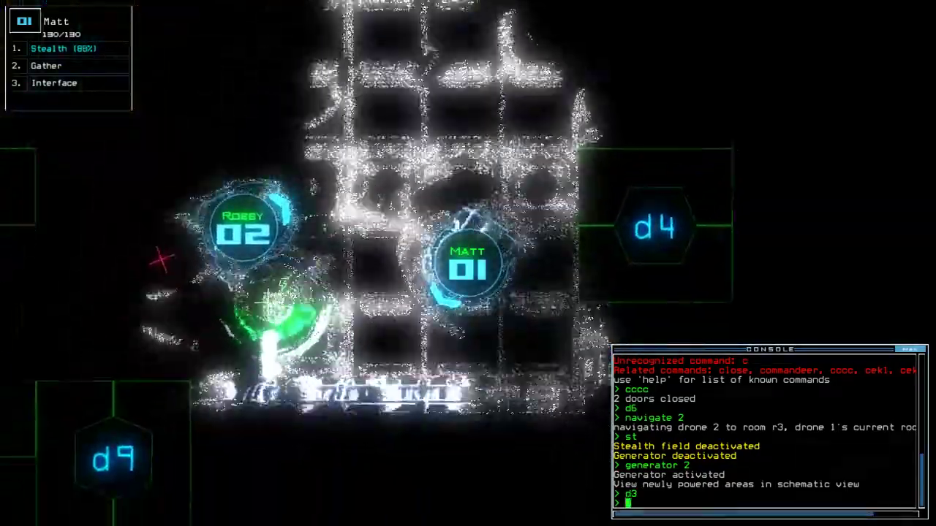
key("space")
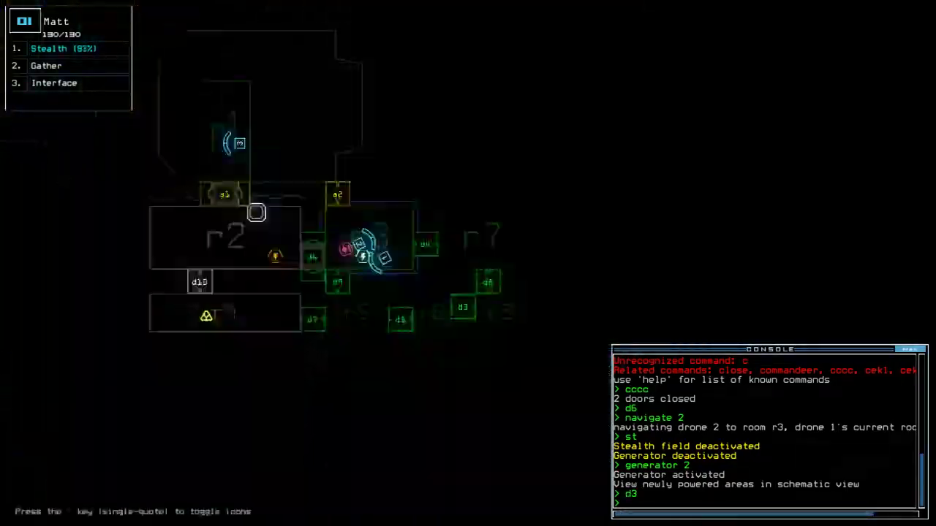
key("space")
scroll(468, 219, "down", 3)
key("space")
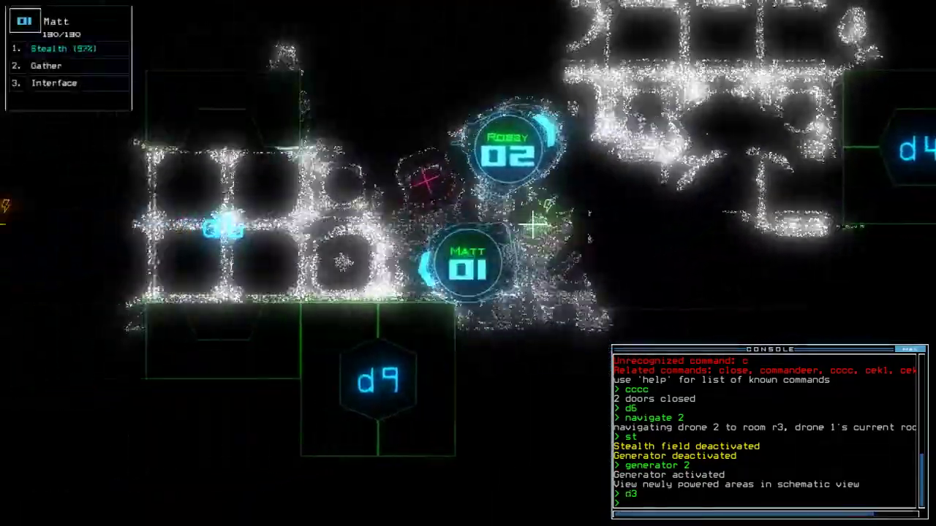
key("space")
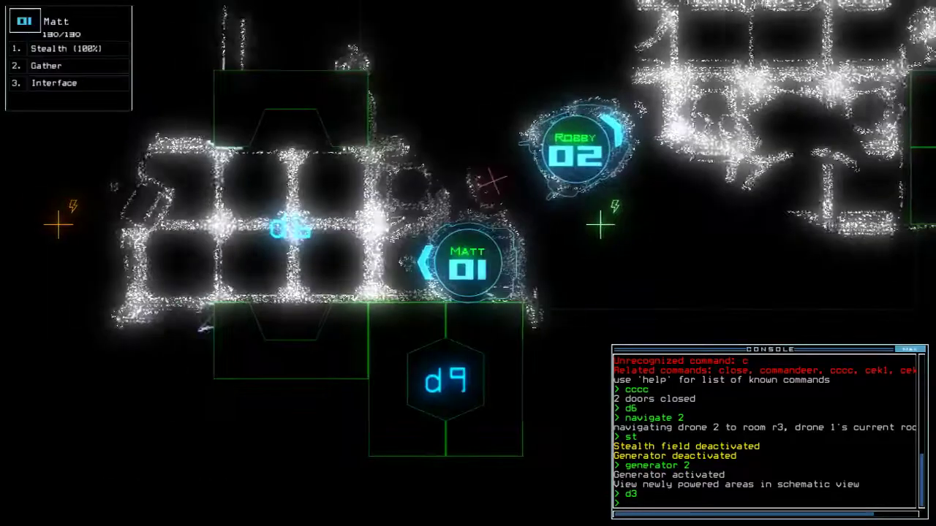
type("st;d9")
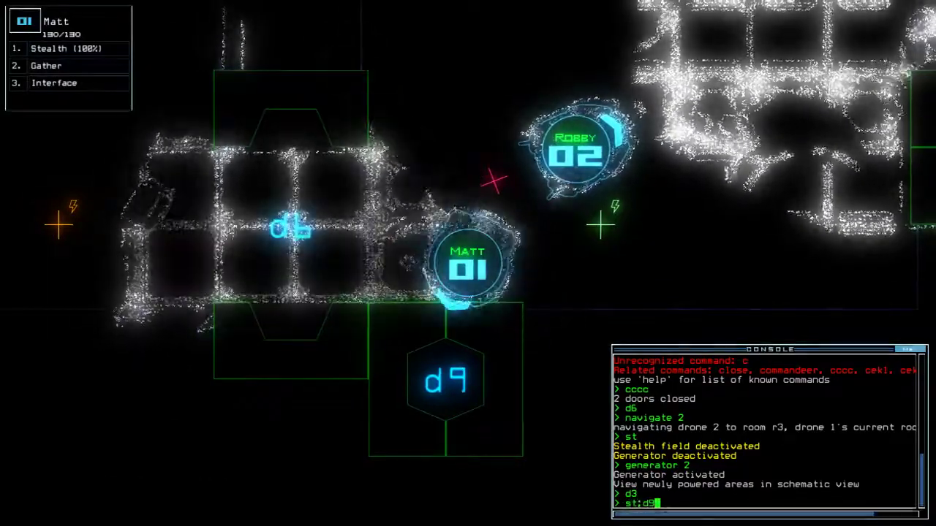
Cloak Matt, open door d9, close the open doors, and open d7.
key("Return")
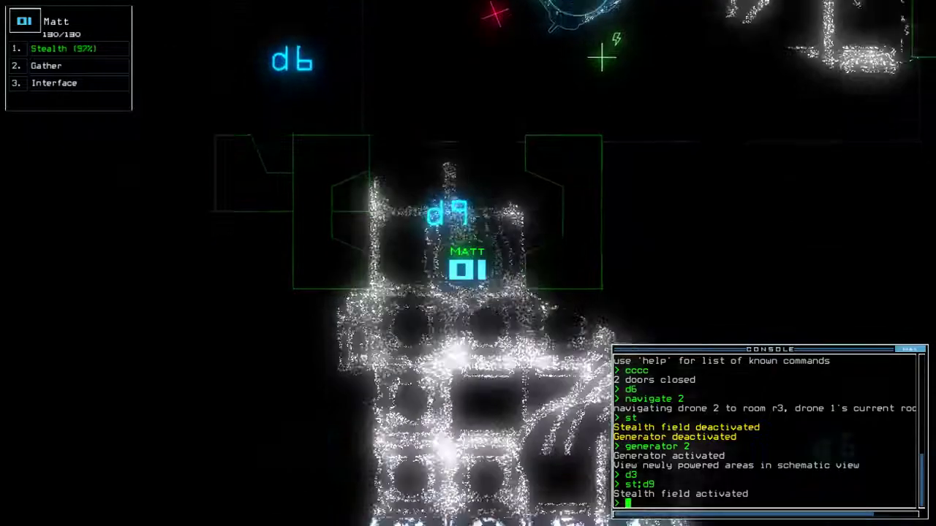
type("cccc")
key("Return")
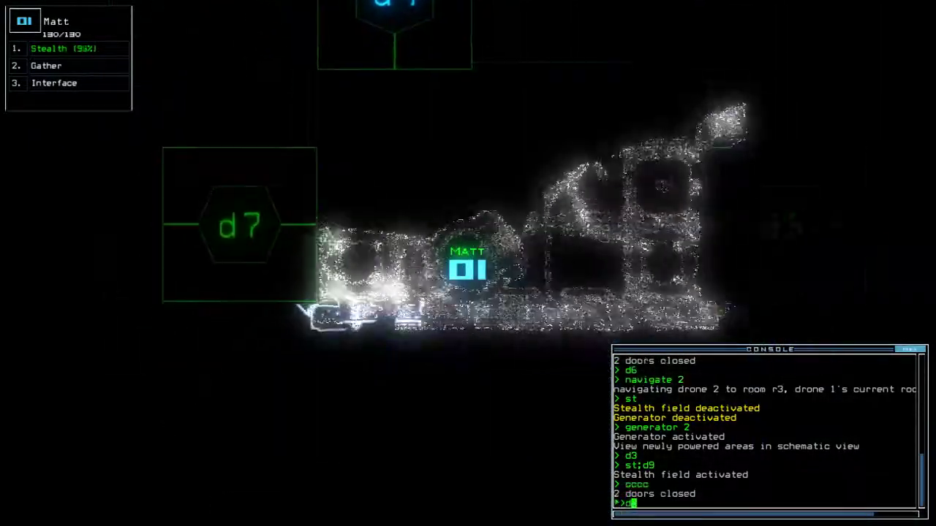
type("d7")
key("Return")
key("space")
key("space")
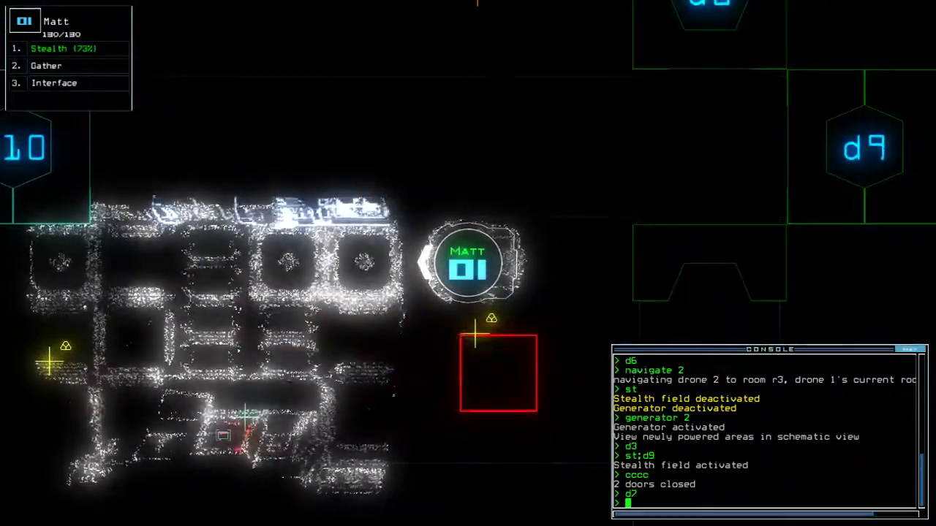
type("d7")
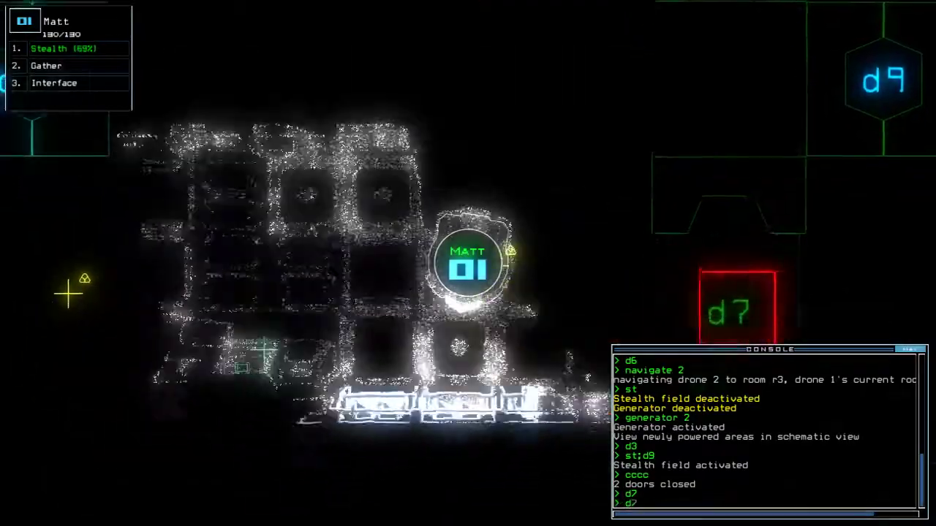
Close door d7 behind Matt and gather scrap twice in the radiated room.
key("Return")
type("g")
key("Return")
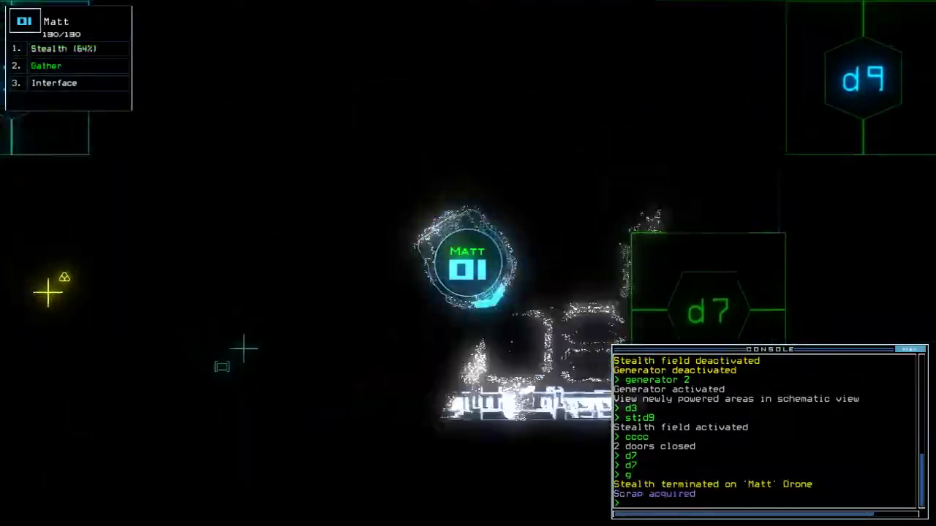
type("g")
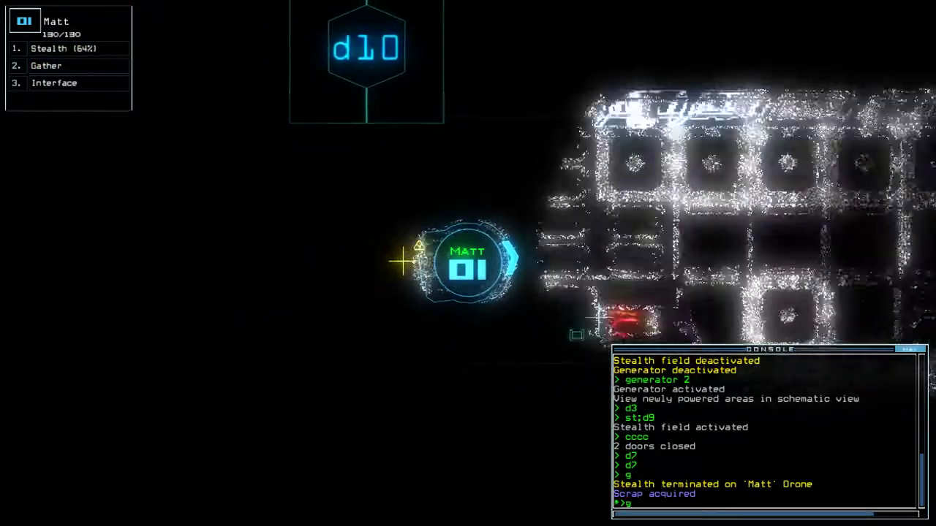
key("Return")
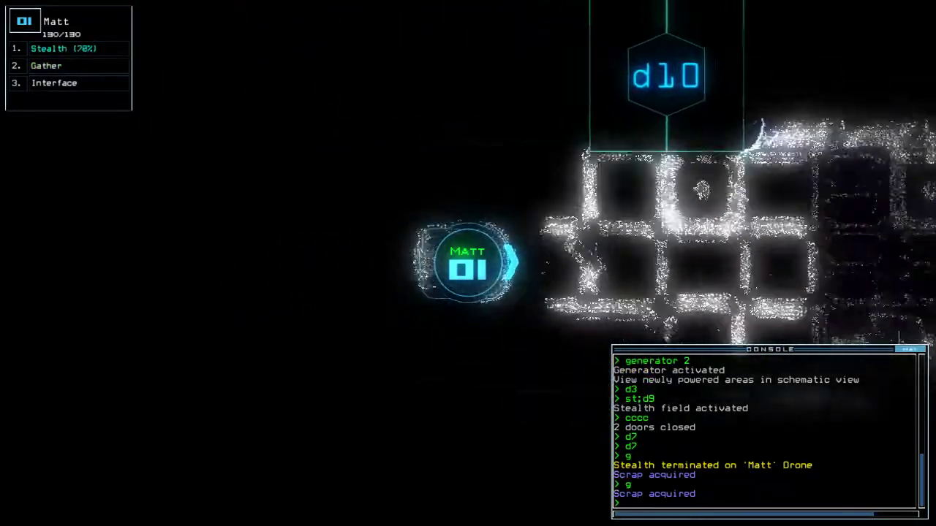
key("space")
type("6")
Operate door d6, reactivate the generator, run the interface survey, and restart the generator.
key("Return")
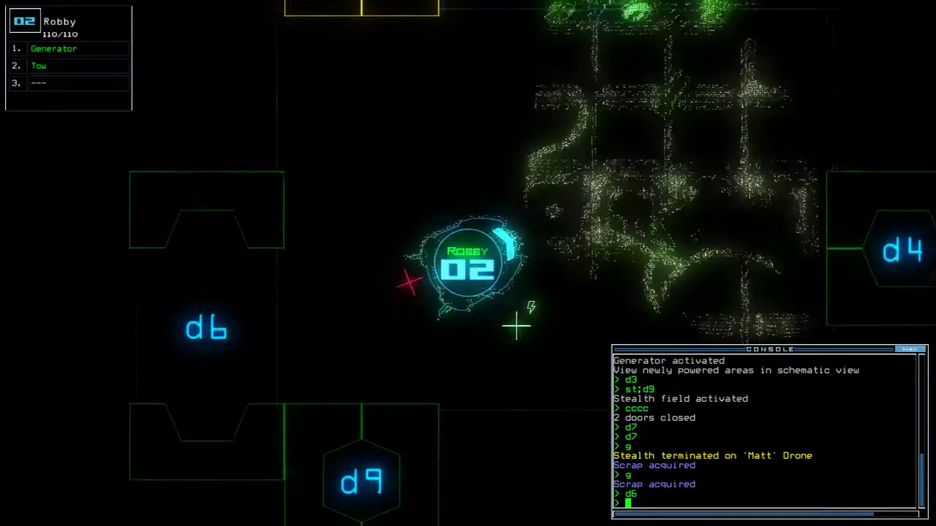
type("g")
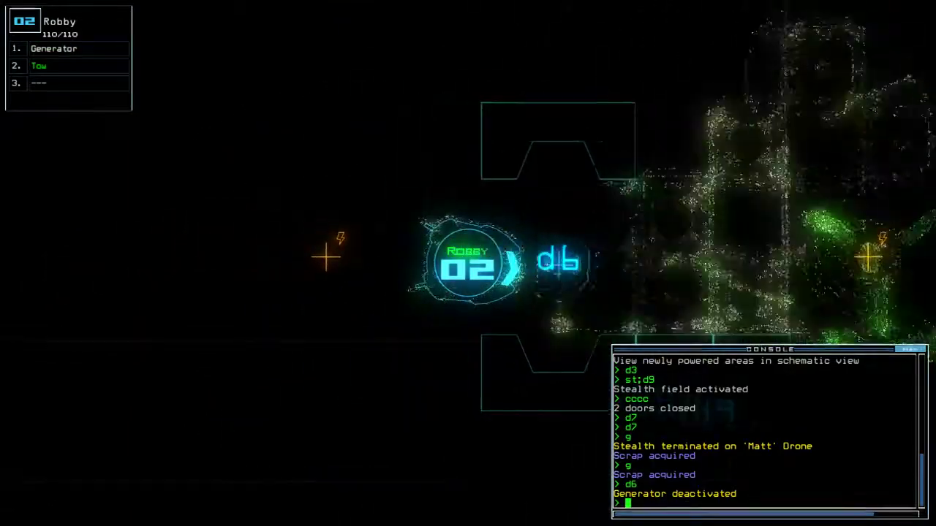
key("Return")
type("1rv")
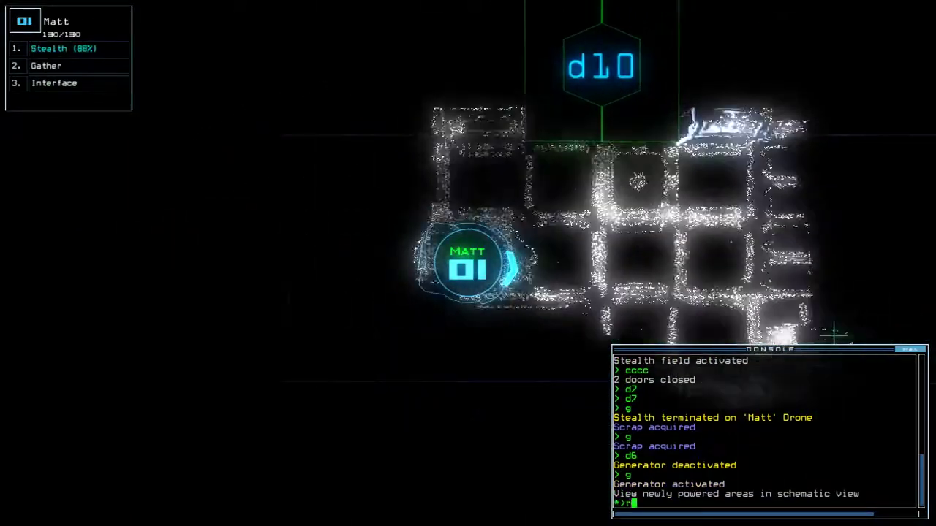
key("Return")
key("space")
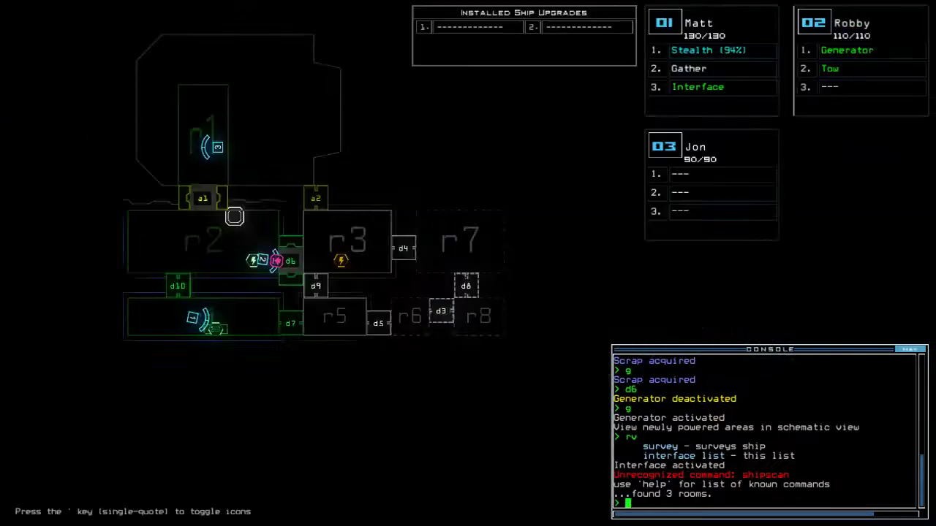
type("df")
key("Return")
type("2")
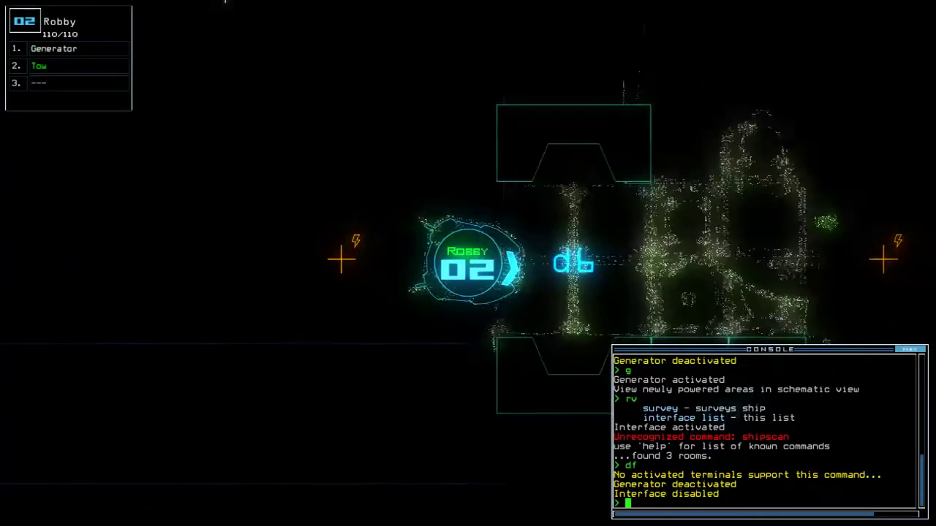
type("g")
key("Return")
type("1")
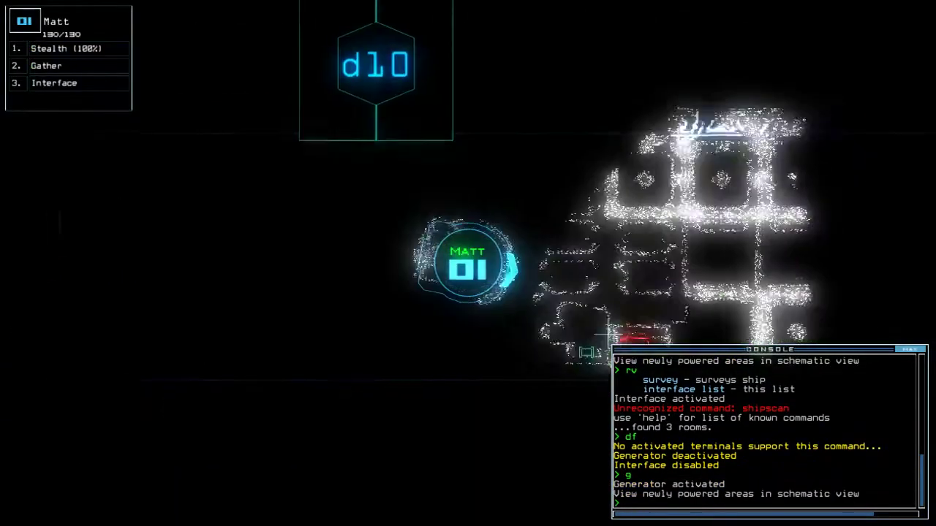
type("st;d7")
Cloak Matt, open door d7, steer him through the radiated room, and toggle d7.
key("Return")
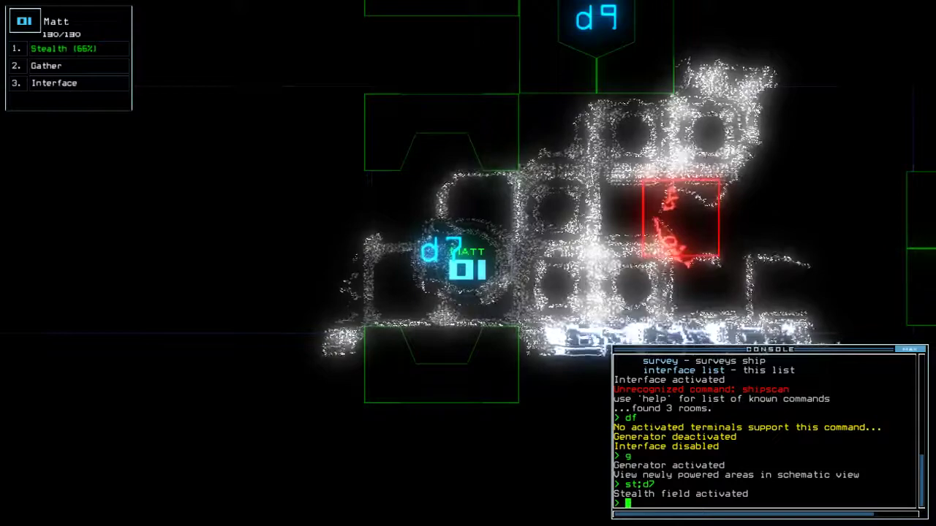
key("Left")
key("Down")
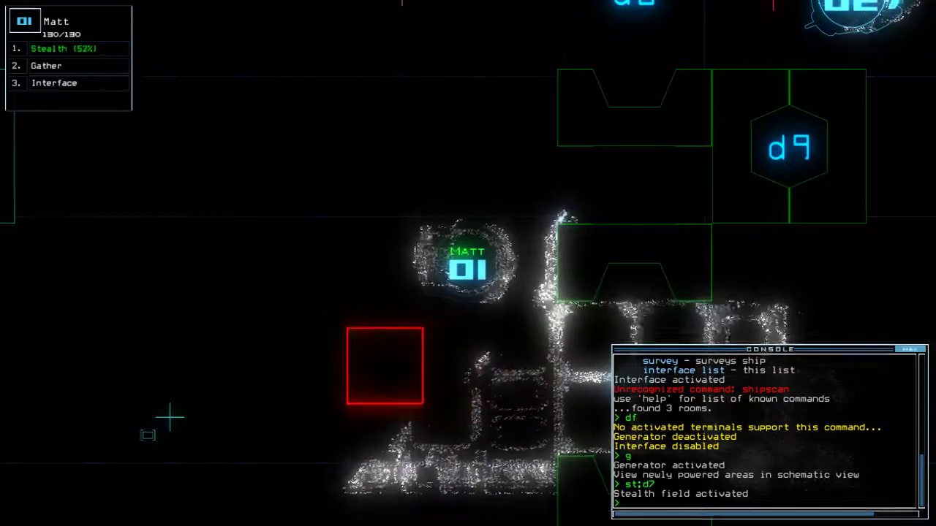
key("Right")
type("d7")
key("Return")
type("d5")
Toggle door d5 twice, open d9, and turn off Matt's stealth.
key("Return")
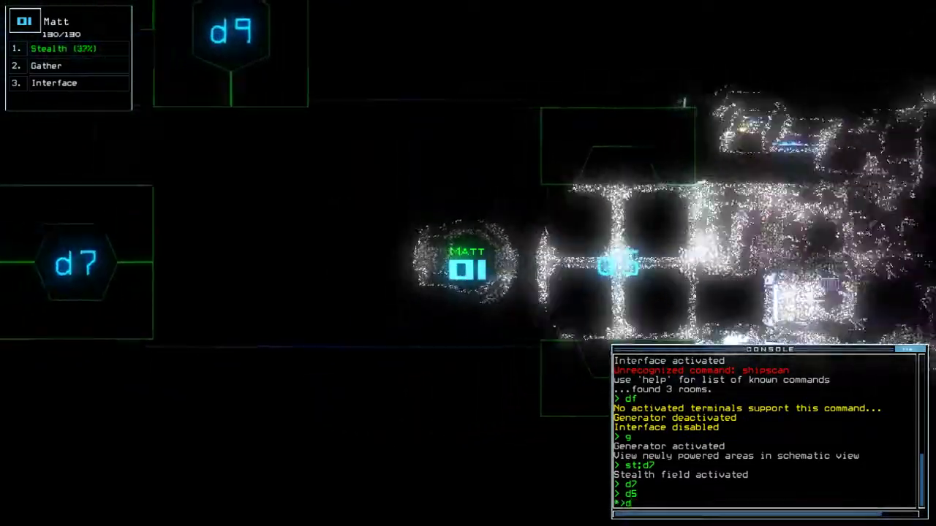
type("d5")
key("Return")
type("d9")
key("Return")
type("st")
key("Return")
Close door d9 and toggle d5 to reunite the drones between r2 and r3.
key("space")
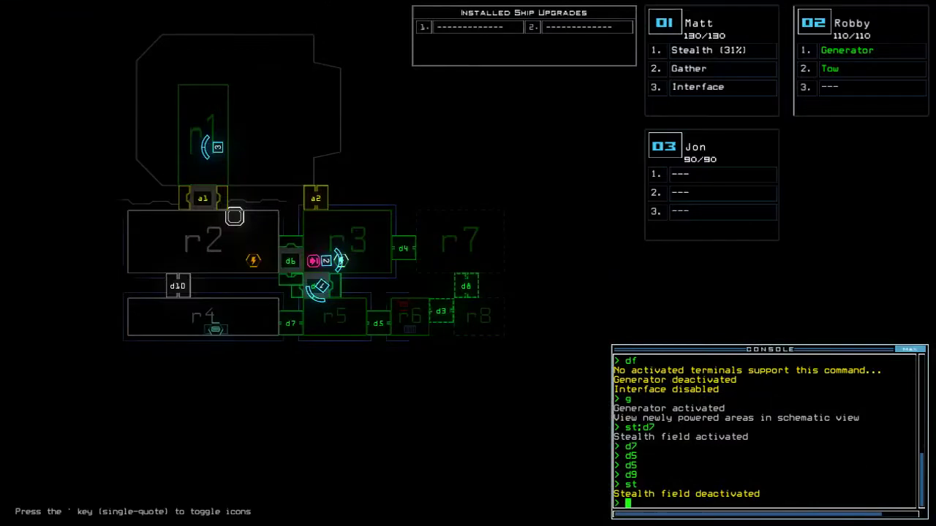
key("space")
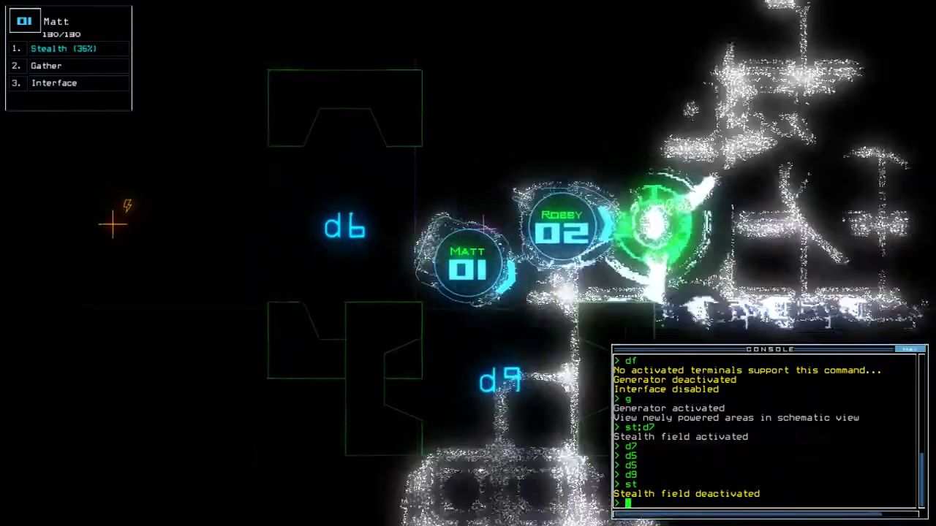
key("space")
type("d")
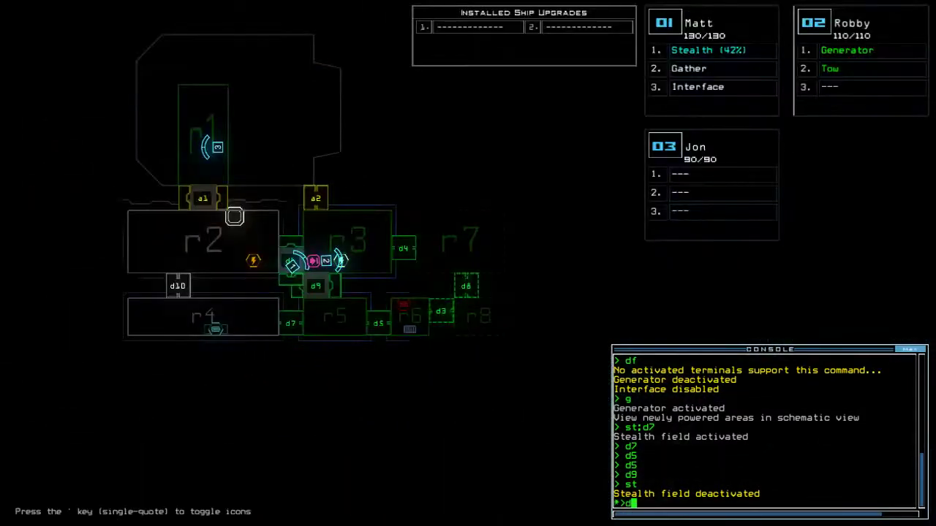
type("9")
key("Return")
type("5")
key("Return")
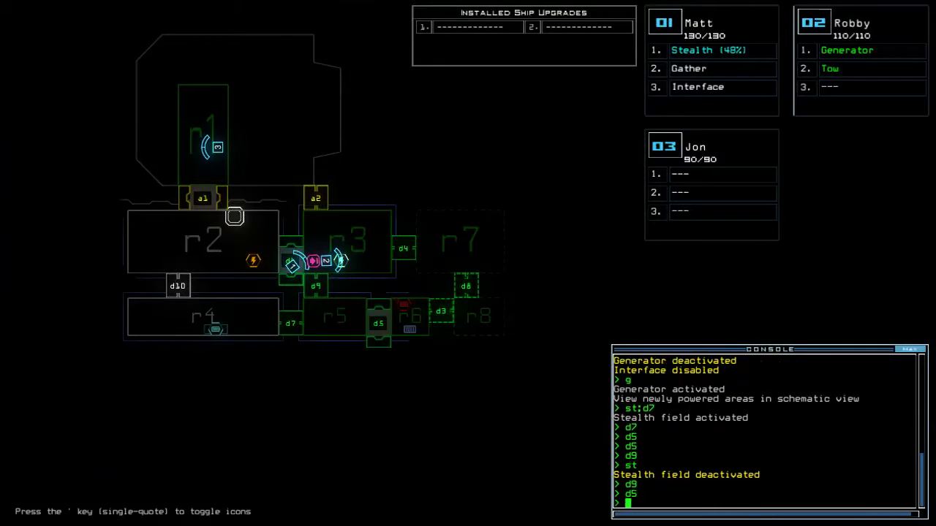
key("space")
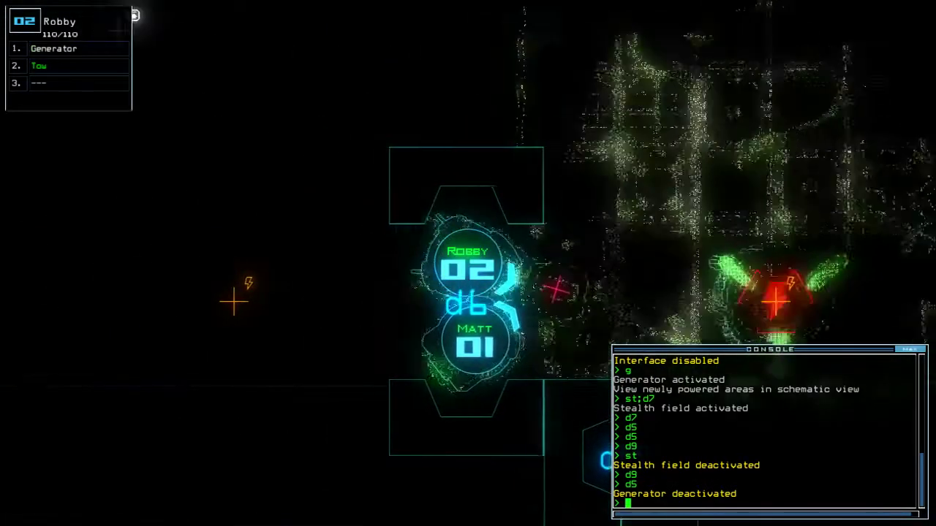
key("space")
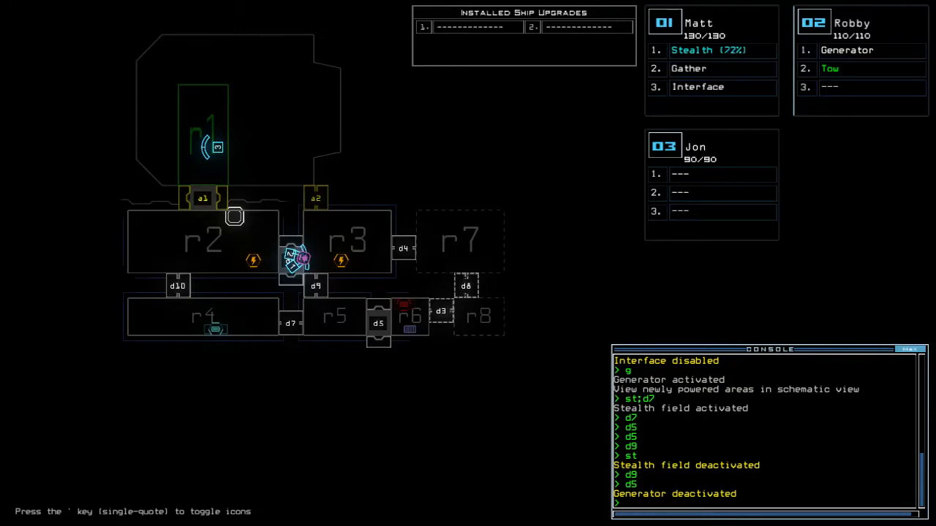
key("space")
type("dda 2")
Start re-docking through airlock a2, reactivate the generator, and select Matt.
key("Return")
type("dd a2")
key("Return")
type("g")
key("Return")
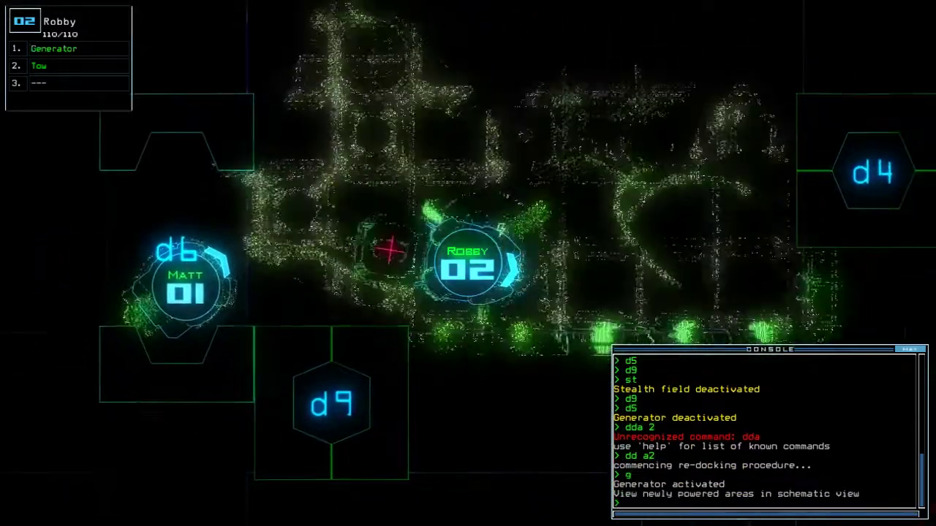
key("1")
Toggle door d5 to dock the boarding ship, move Matt up, and toggle d7.
key("space")
type("d5")
key("Return")
key("space")
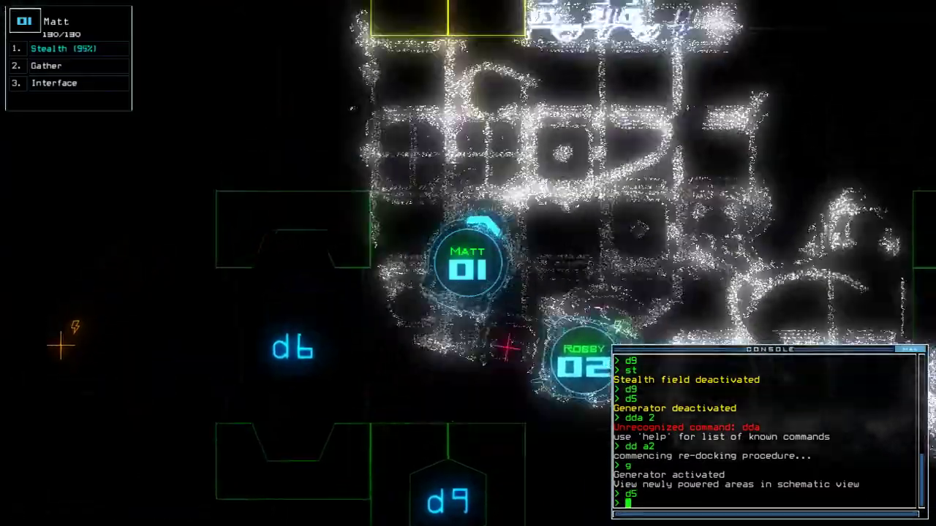
key("Up")
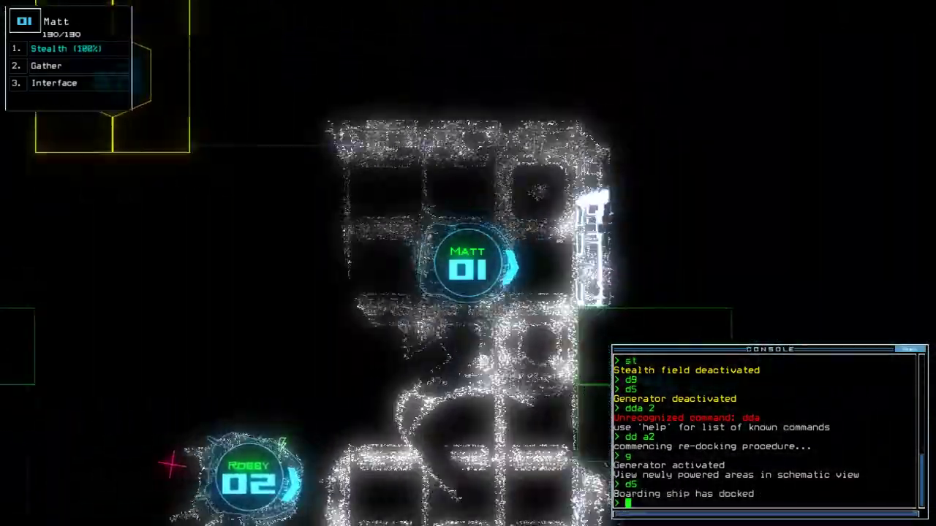
key("space")
key("space")
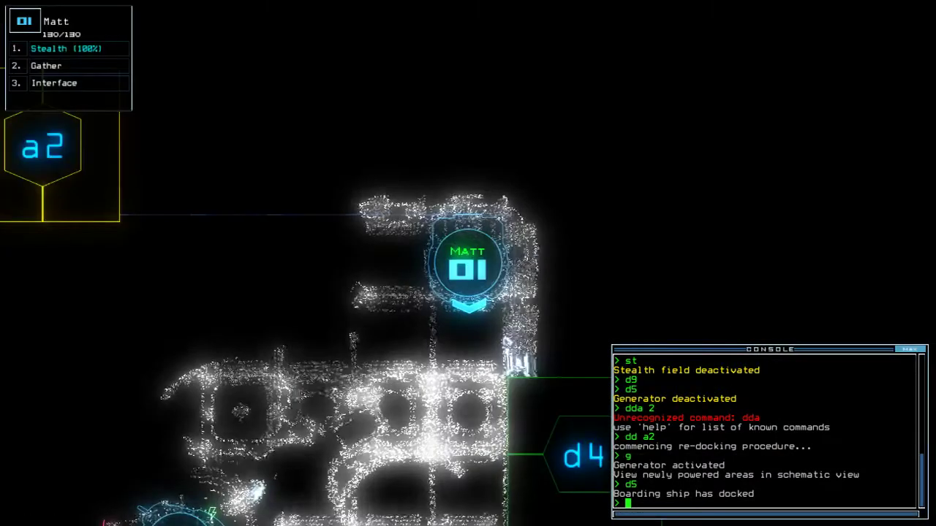
key("space")
type("d7")
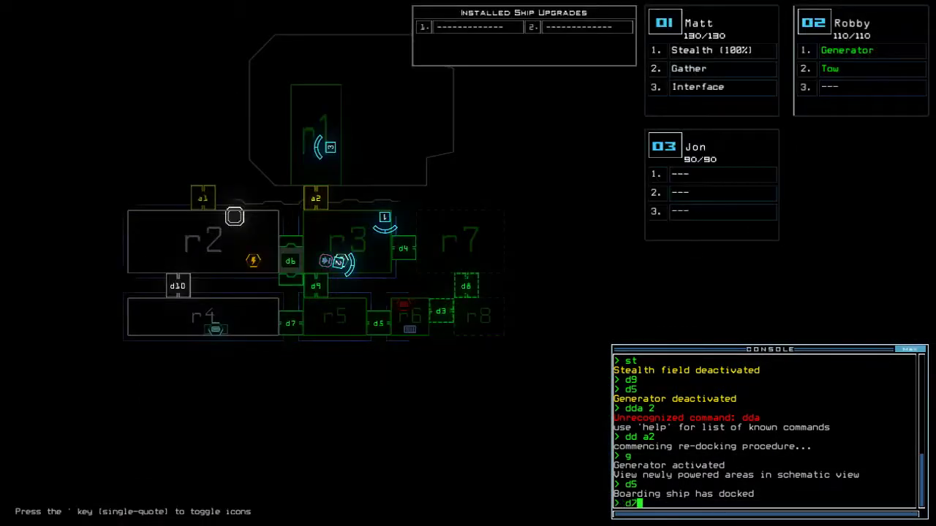
key("Return")
key("space")
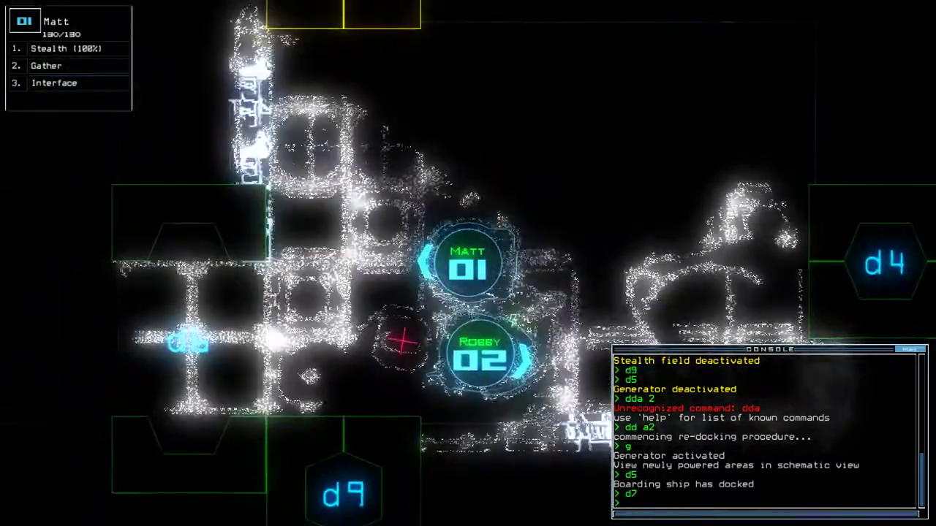
type("d7")
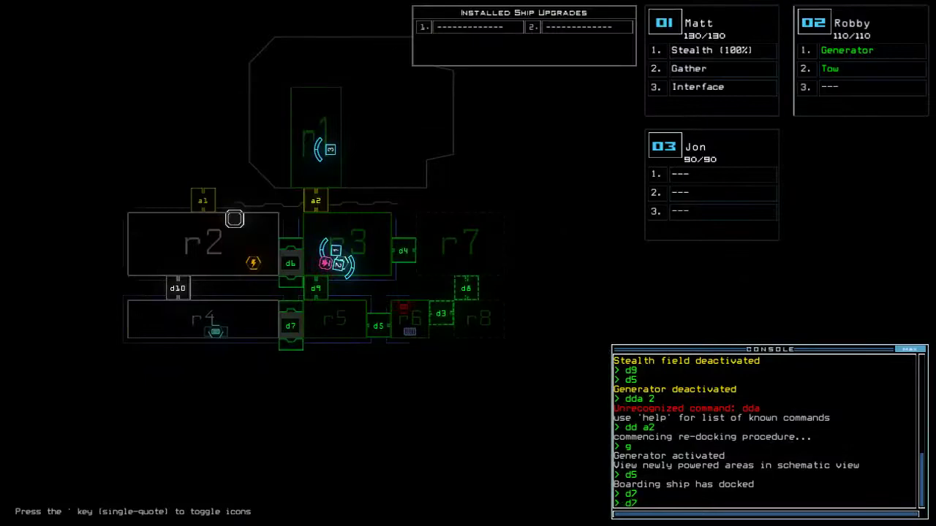
Toggle door d7, cloak Matt through doors d9, d5 and d3, and close them.
key("Return")
key("space")
type("st;d9")
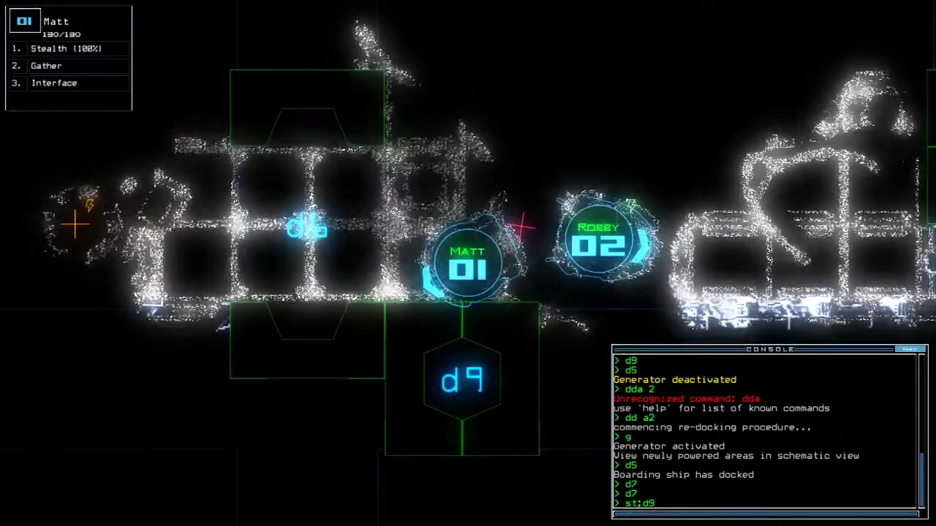
key("Return")
type("d9")
key("Return")
type("d5")
key("Return")
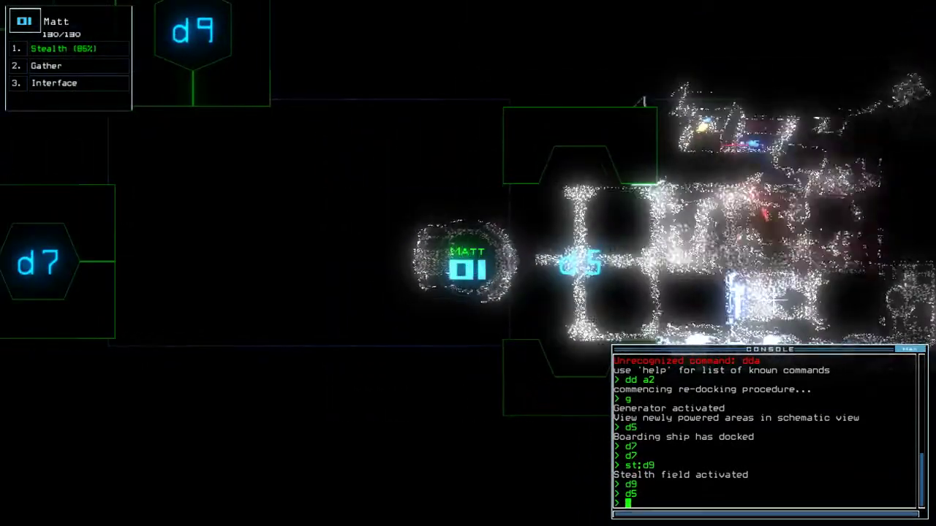
type("d3")
key("Return")
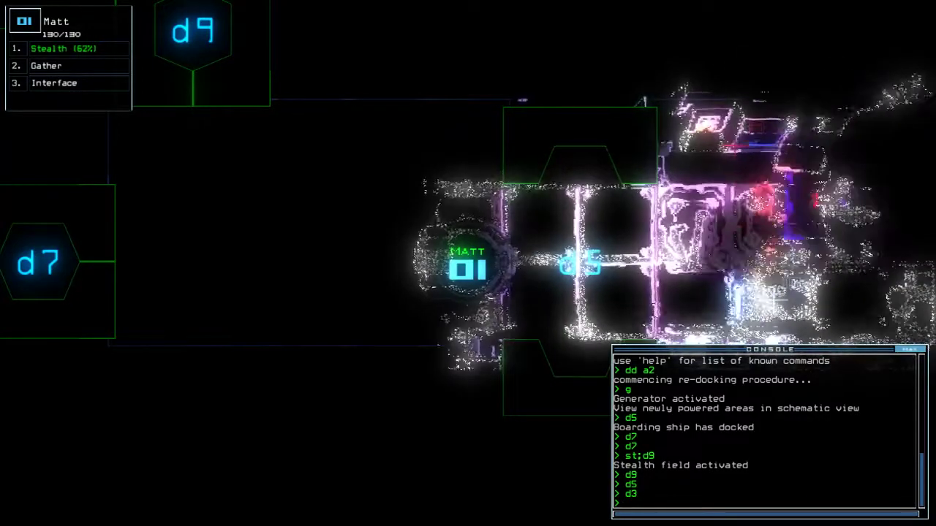
type("cccc")
key("Return")
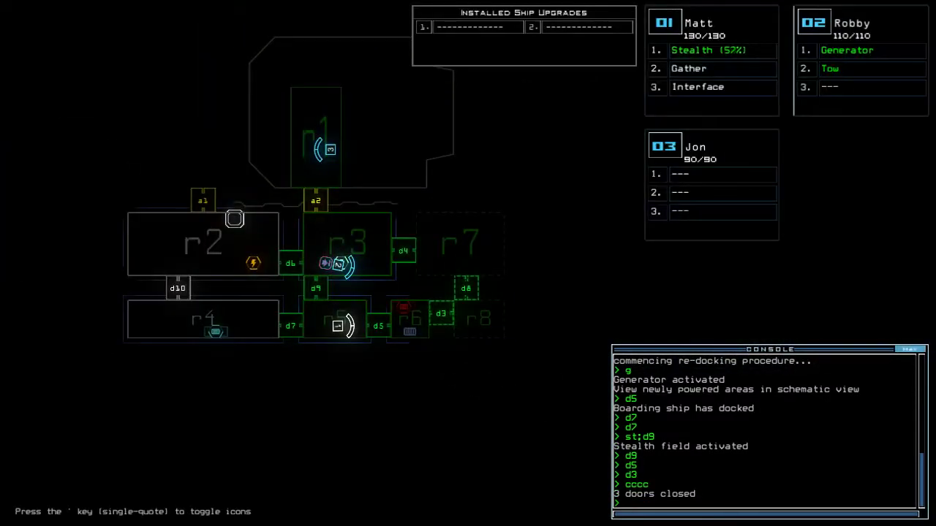
type("d9")
Toggle door d9 twice, drop stealth, and open door d8.
key("Return")
type("d9")
key("Return")
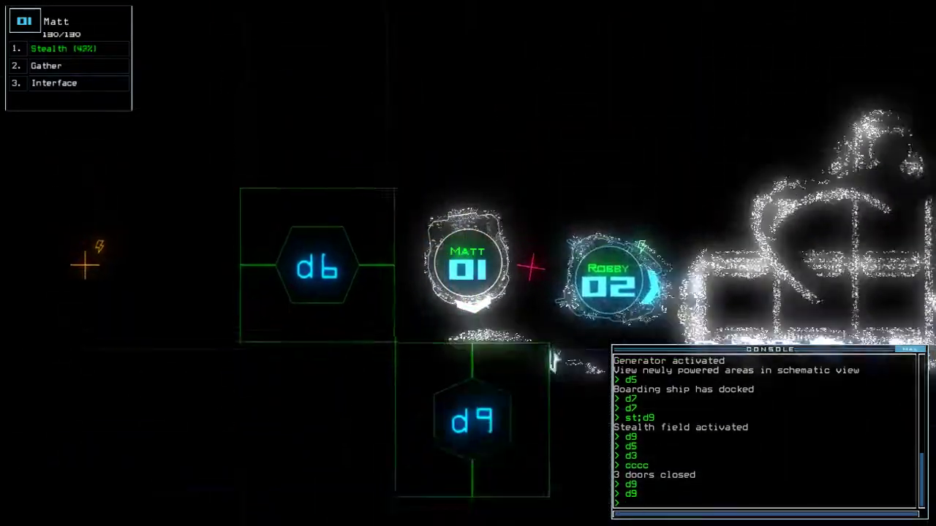
type("st")
key("Return")
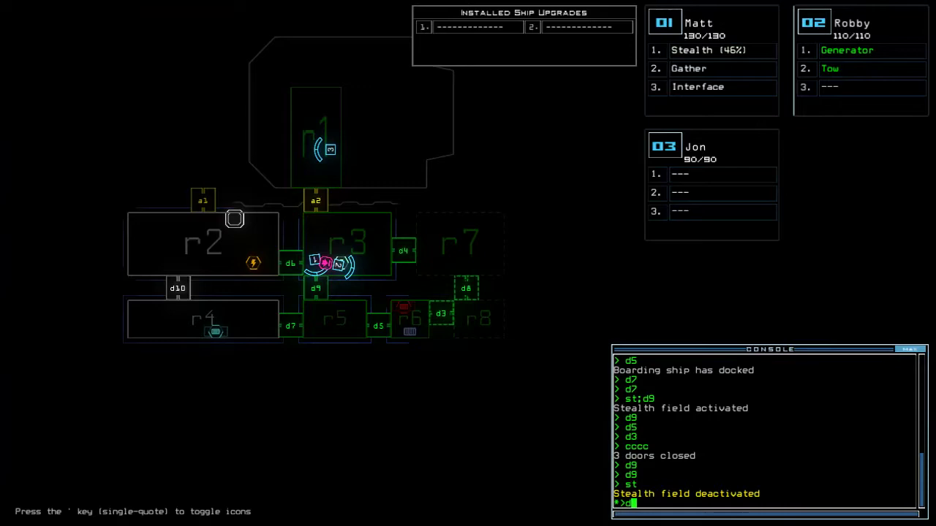
type("d8")
key("Return")
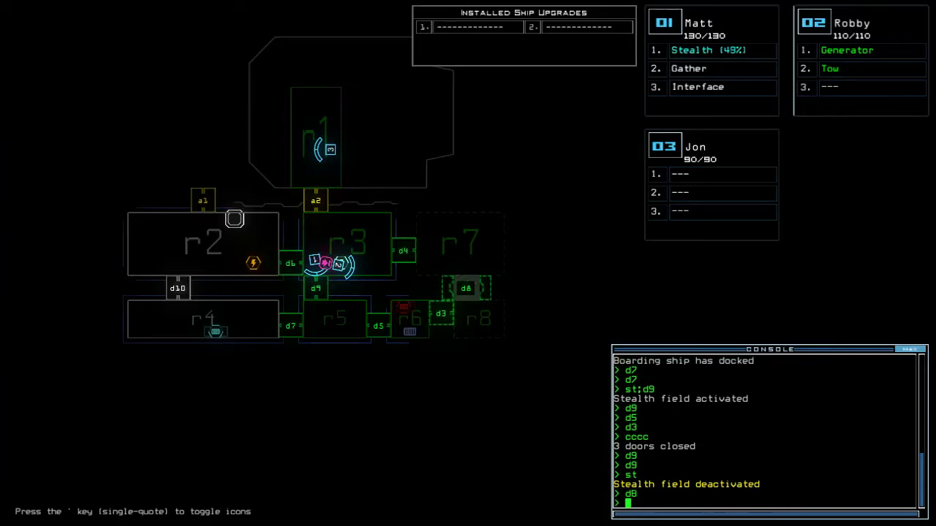
key("Tab")
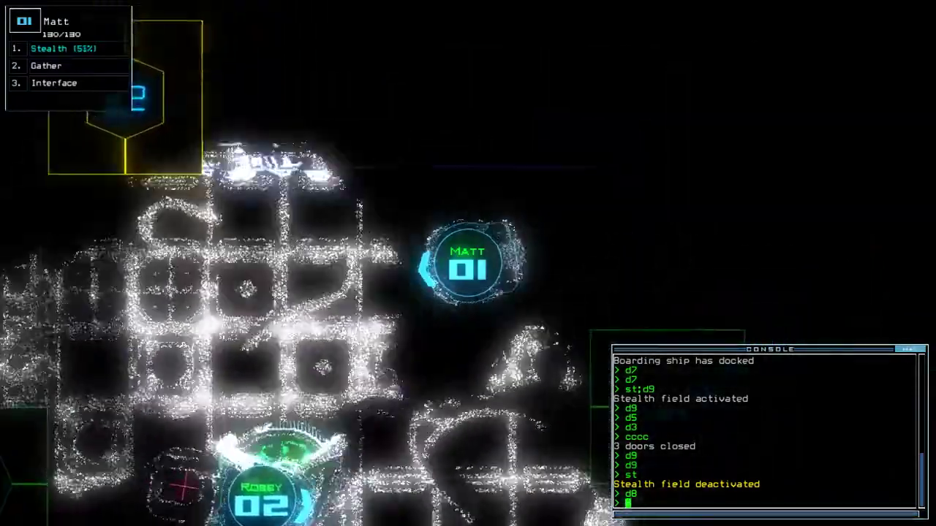
type("st;d")
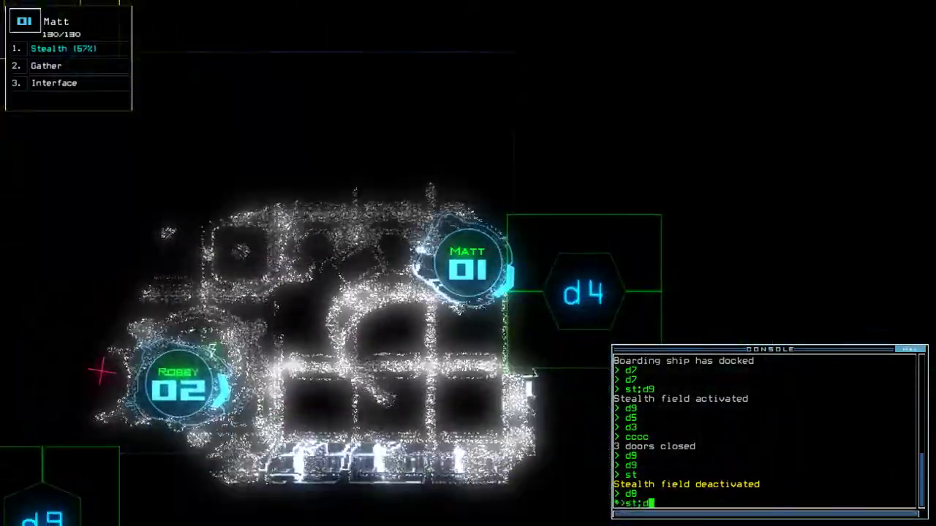
type("4")
Cloak through door d4, gather 1 P-Fuel in r7, and cloak toward d8.
key("Return")
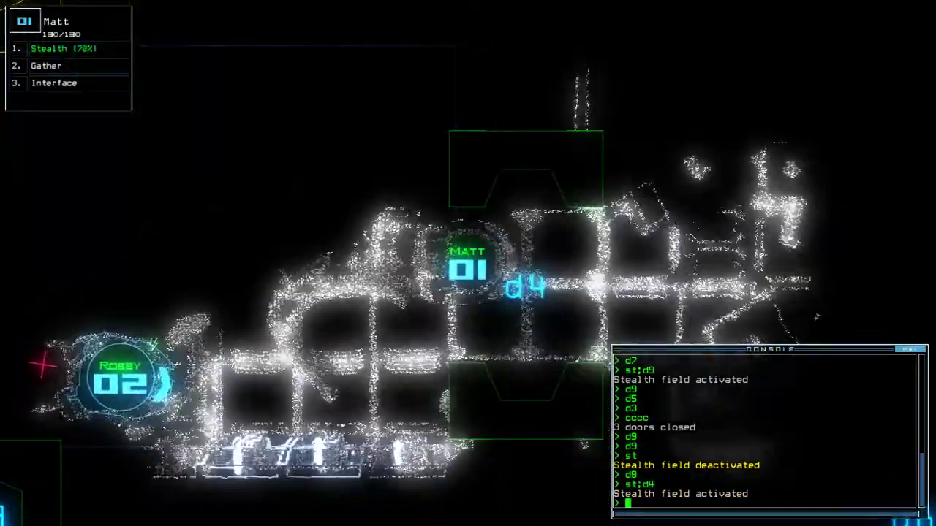
type("ccc")
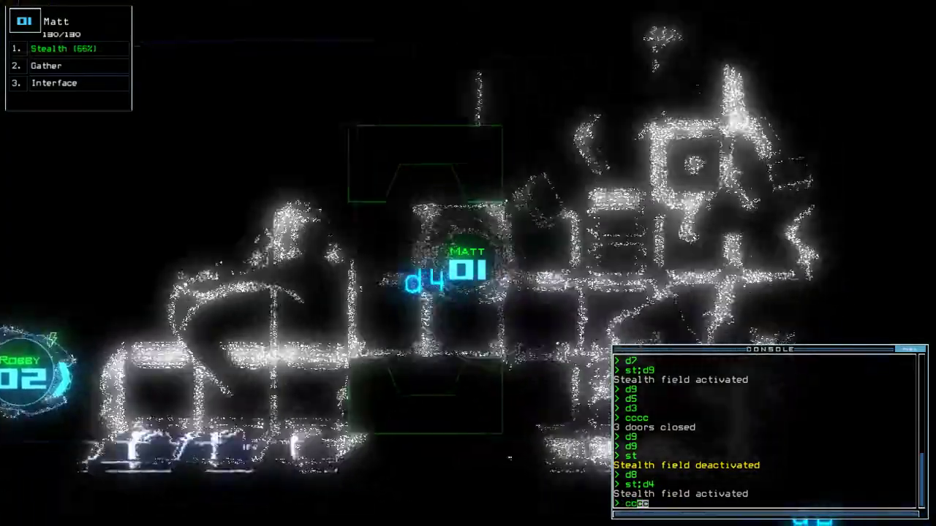
type("c")
key("Return")
type("g")
key("Return")
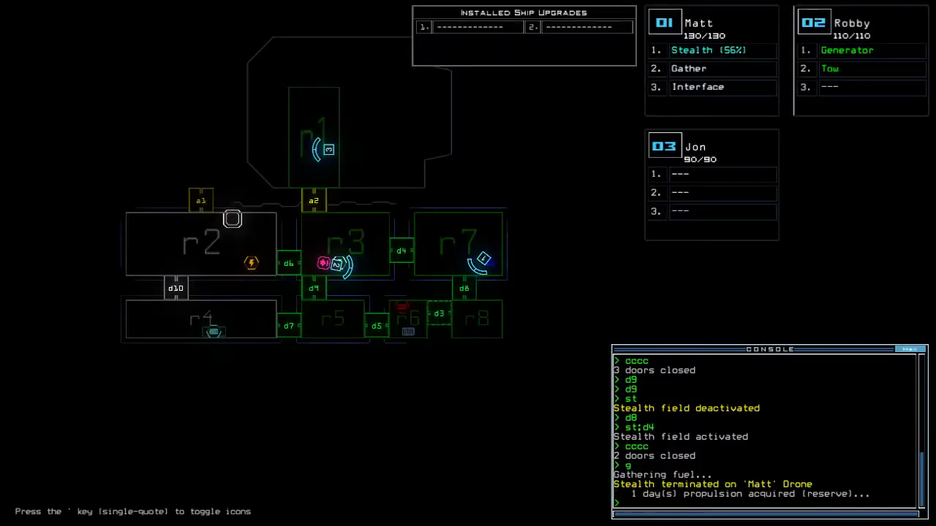
key("space")
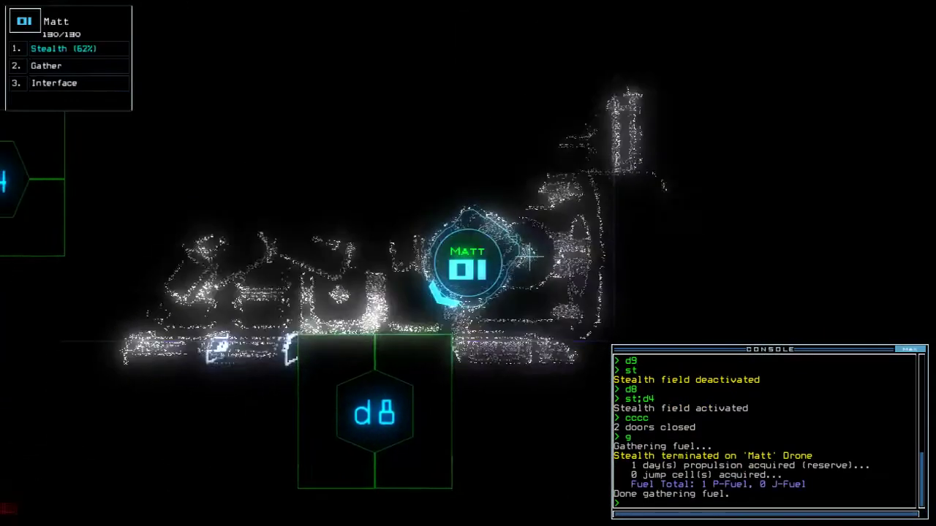
type("st;d8")
key("Return")
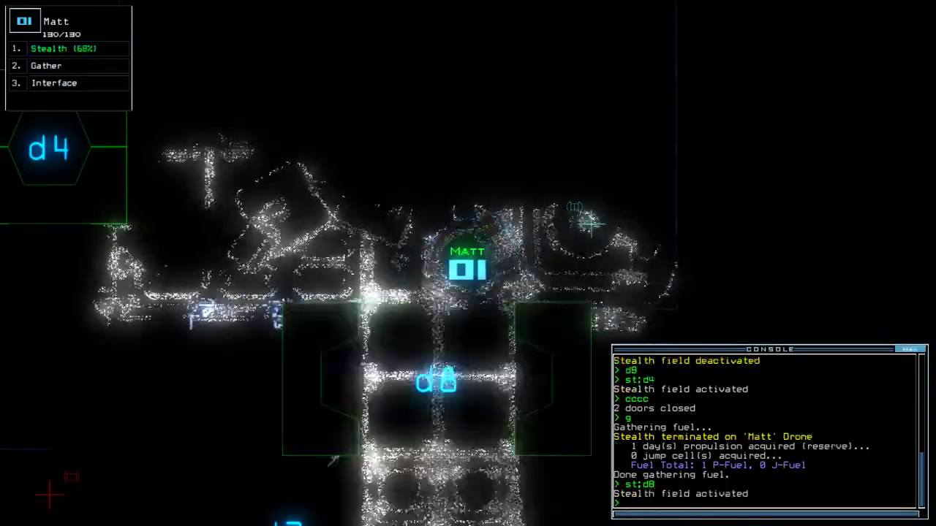
key("space")
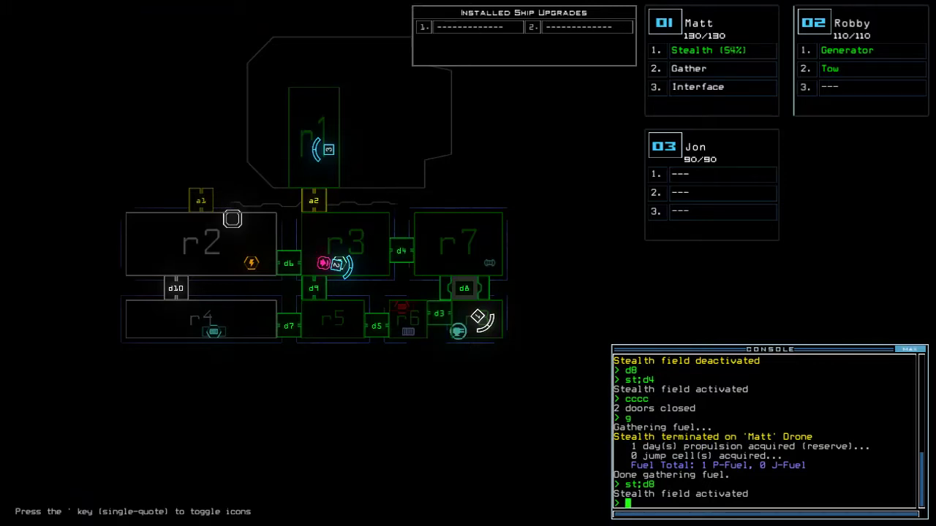
Toggle doors d8 and d4, open every door into r1, and send drone 2 back.
key("space")
type("d8")
key("Return")
type("d4")
key("Return")
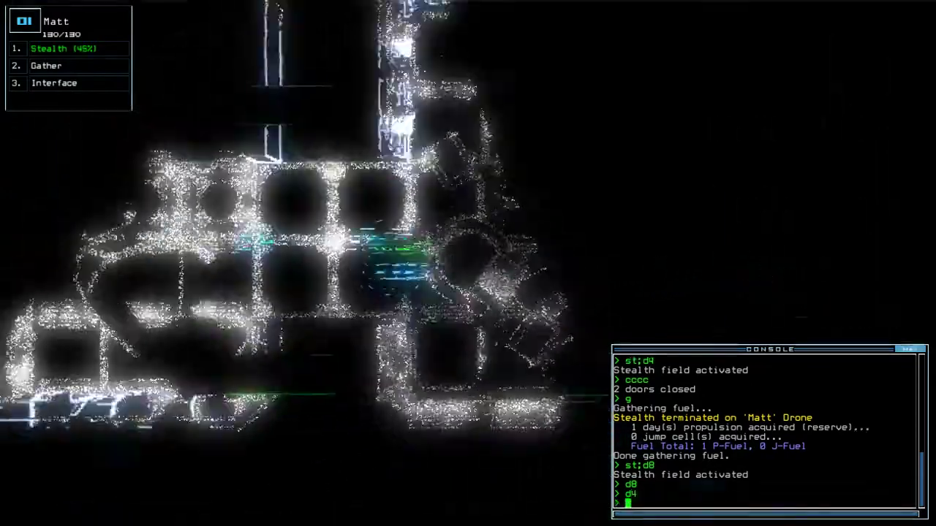
type("d4")
key("Return")
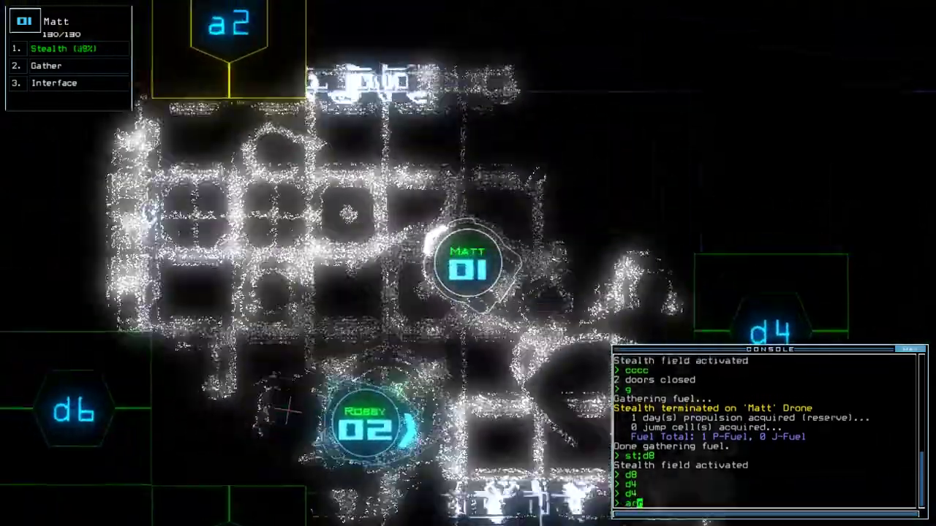
type("arr")
key("Return")
type("back 2")
key("Return")
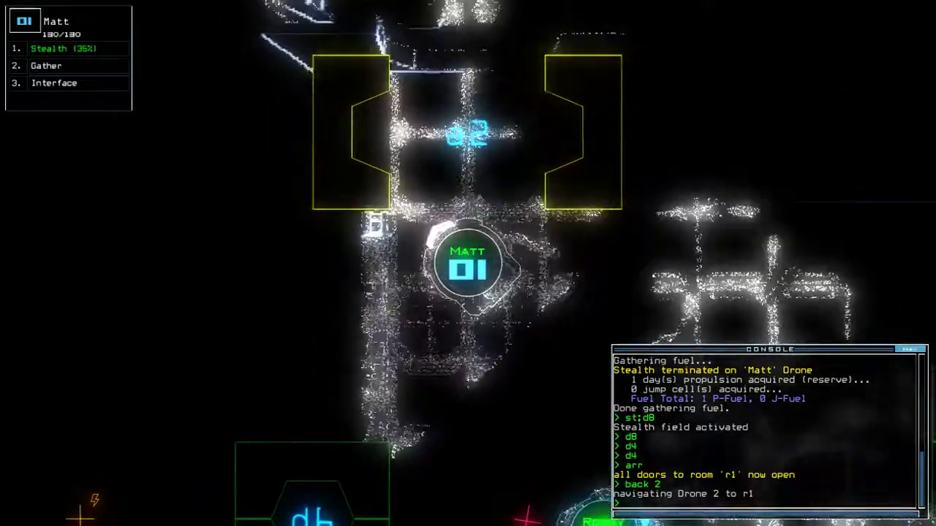
type("t")
Turn off stealth, stop towing, and close every door into room r1.
key("Return")
type("st")
key("Return")
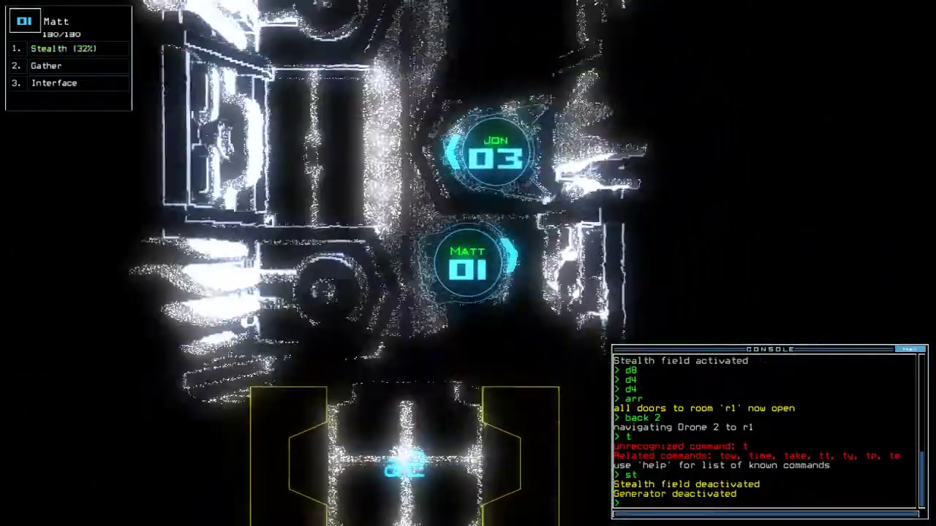
key("space")
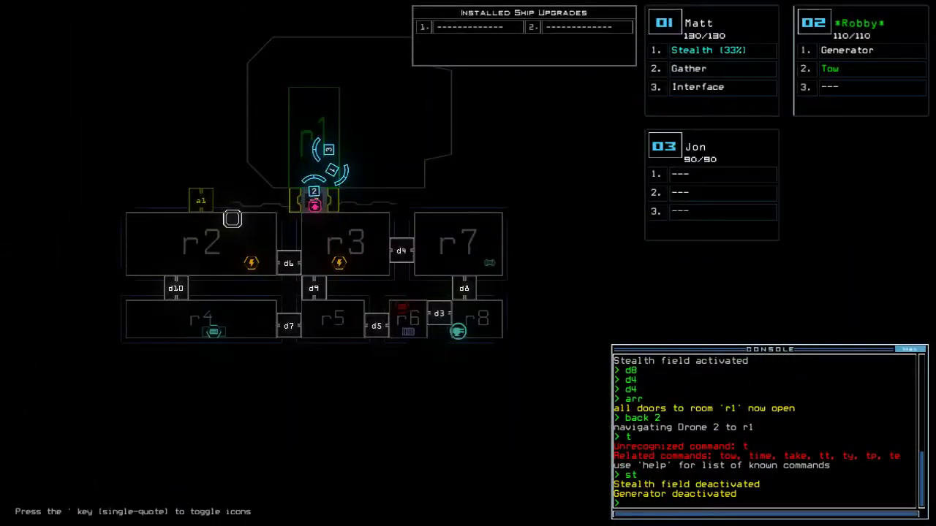
key("space")
type("t")
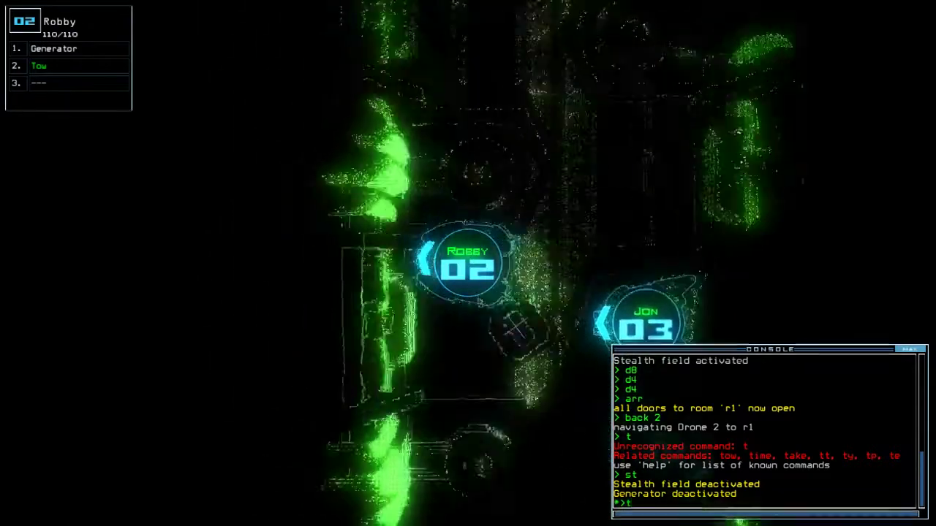
type("ow")
key("Return")
key("space")
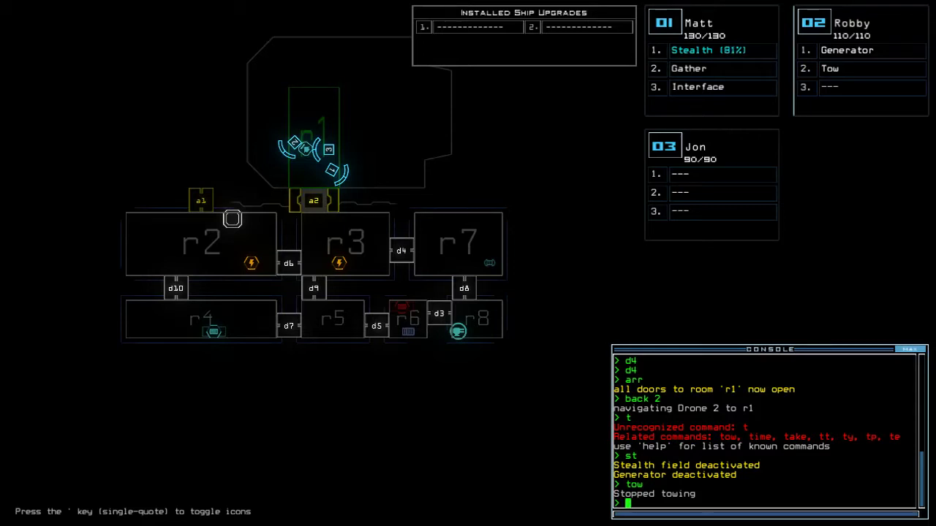
type("ra")
key("Return")
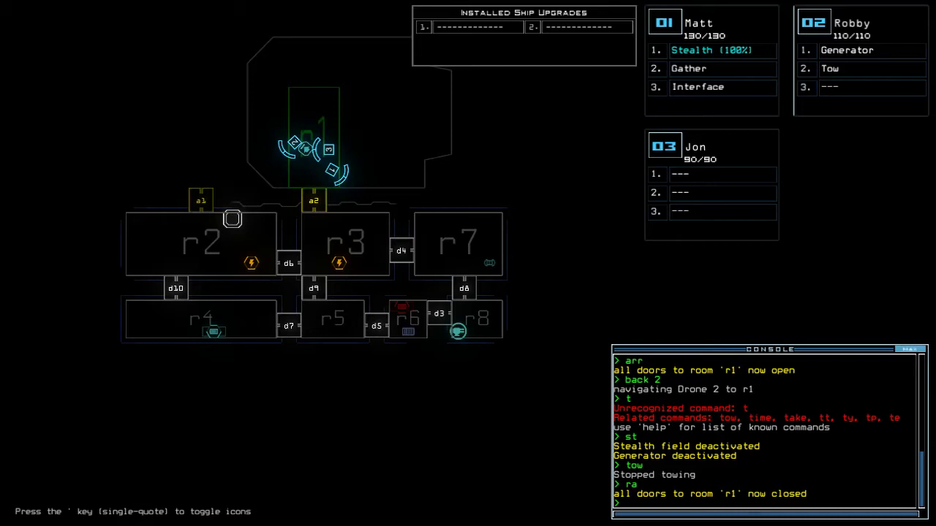
Glance at the drone camera view, then return to the ship schematic.
key("space")
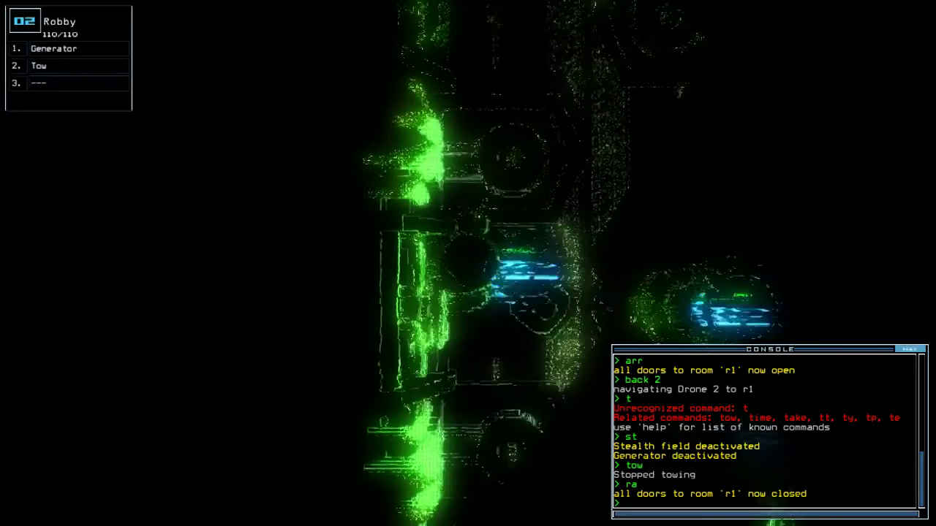
key("space")
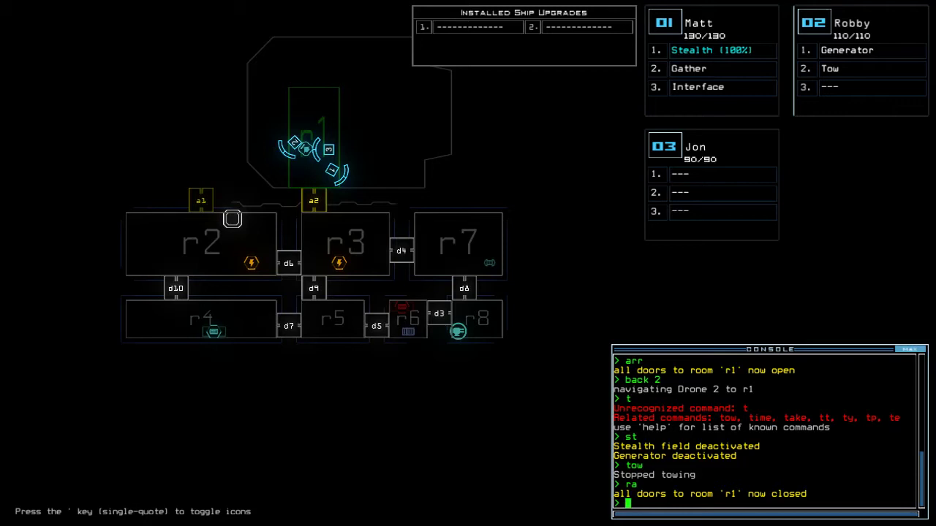
type("dd a1")
Re-dock at airlock a1, check the derelict's status report, and clear the unfinished 'dd a2'.
key("Return")
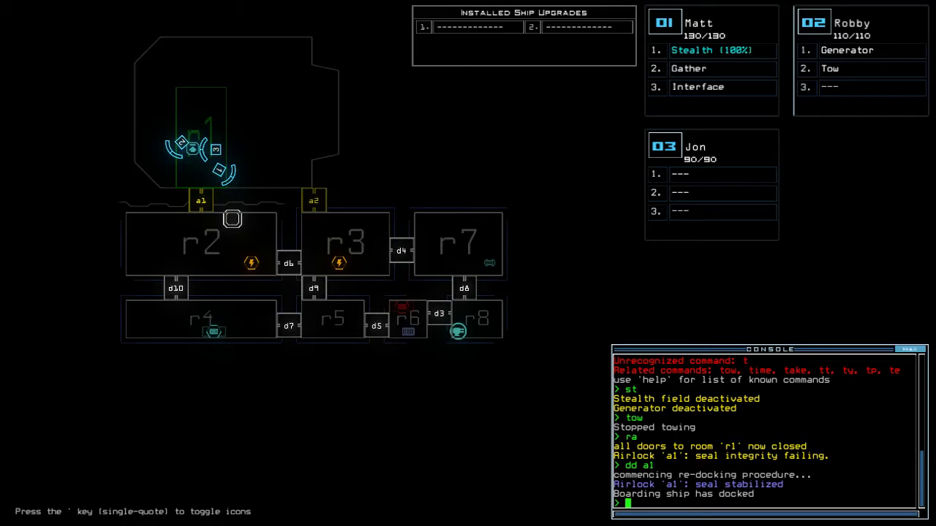
type("status")
key("Return")
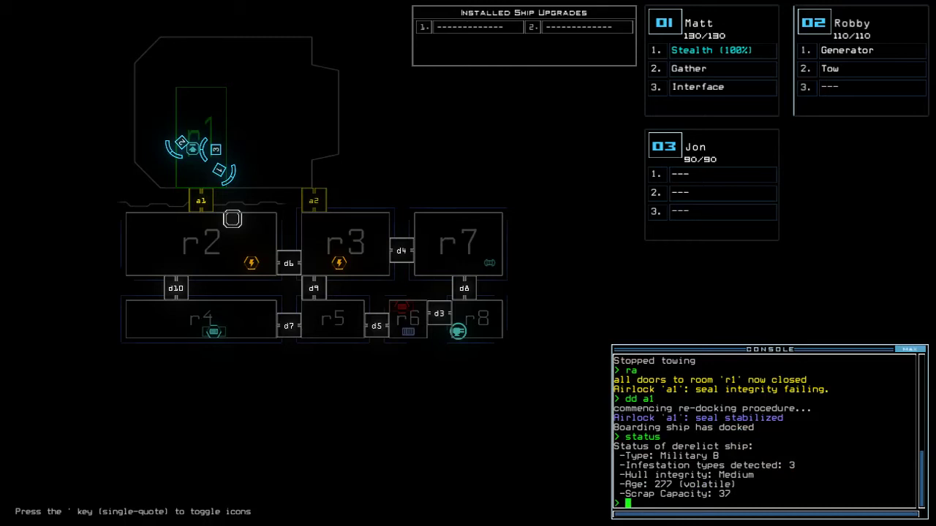
type("dd a2")
key("BackSpace")
key("BackSpace")
key("BackSpace")
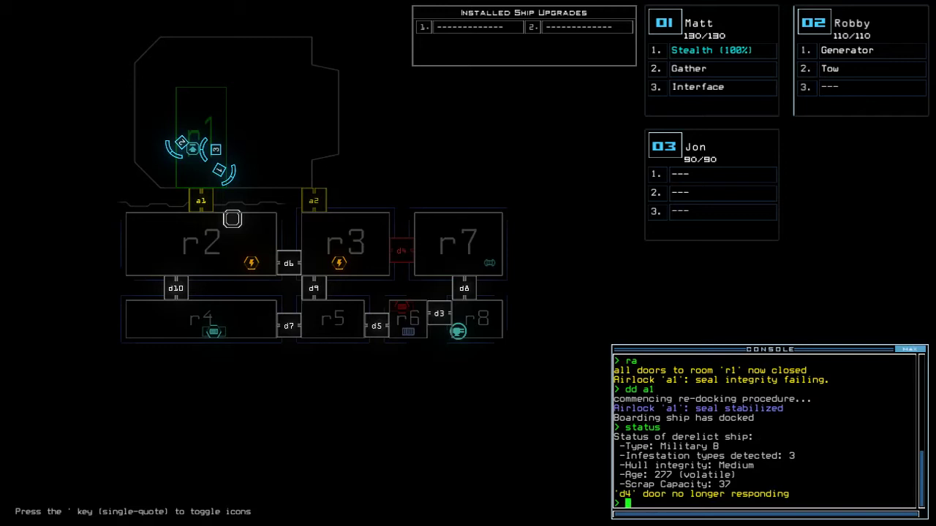
type("te")
Check mission time, re-dock at airlock a2, and open all doors to room r1.
key("Return")
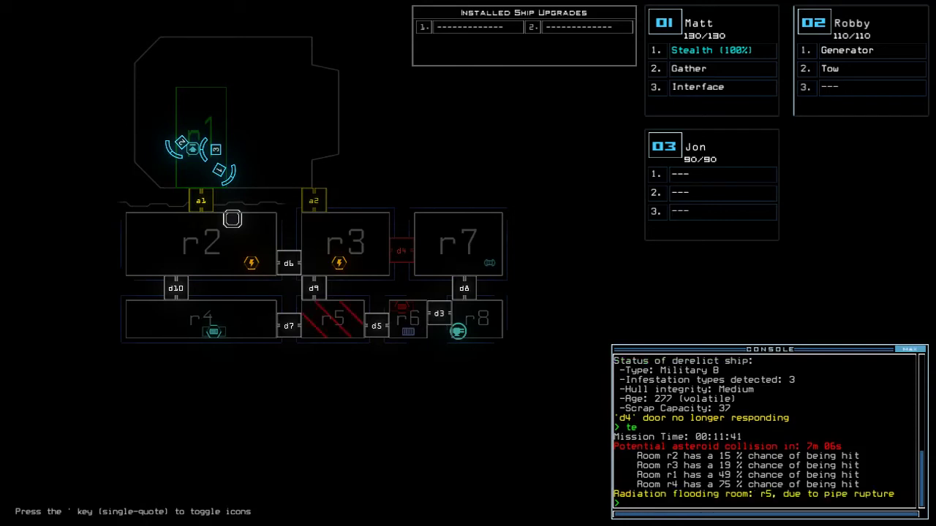
type("dd a2")
key("Return")
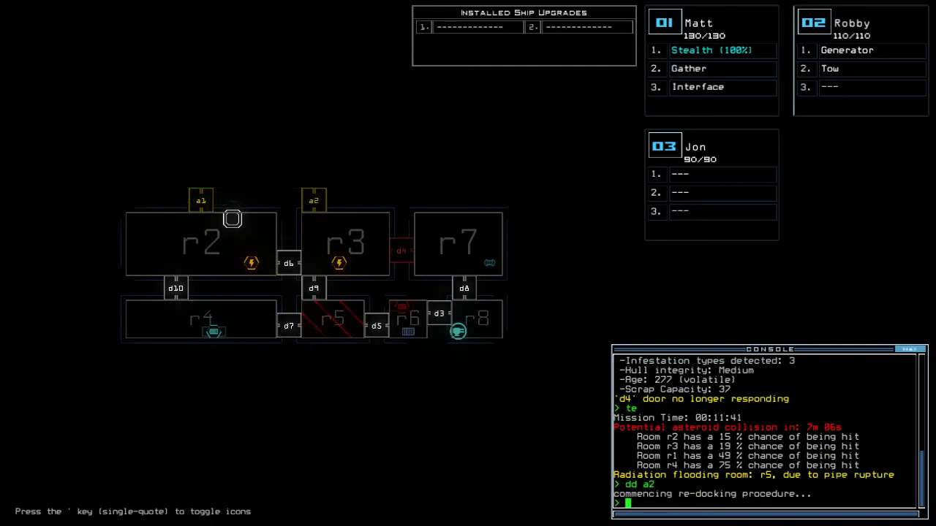
type("ar")
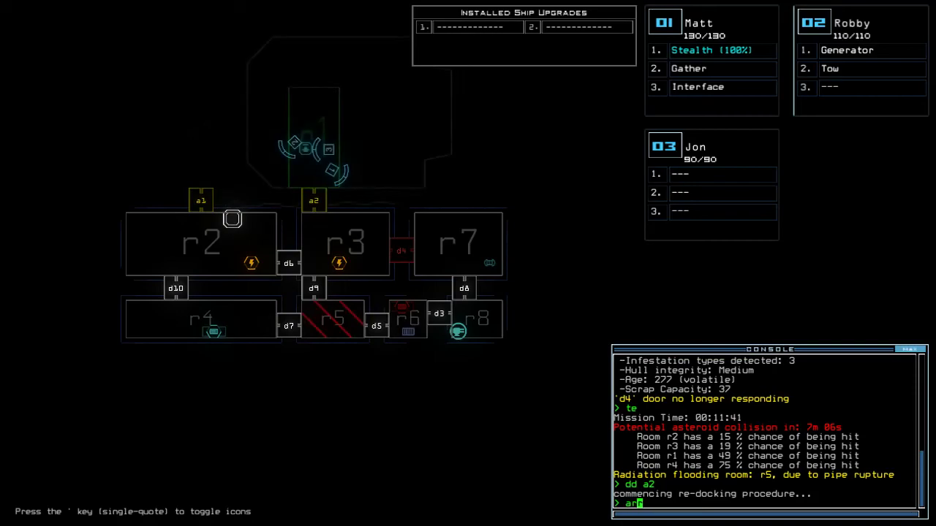
type("r")
key("Return")
Send drone 2 to room r3, then pause and resume the game.
key("space")
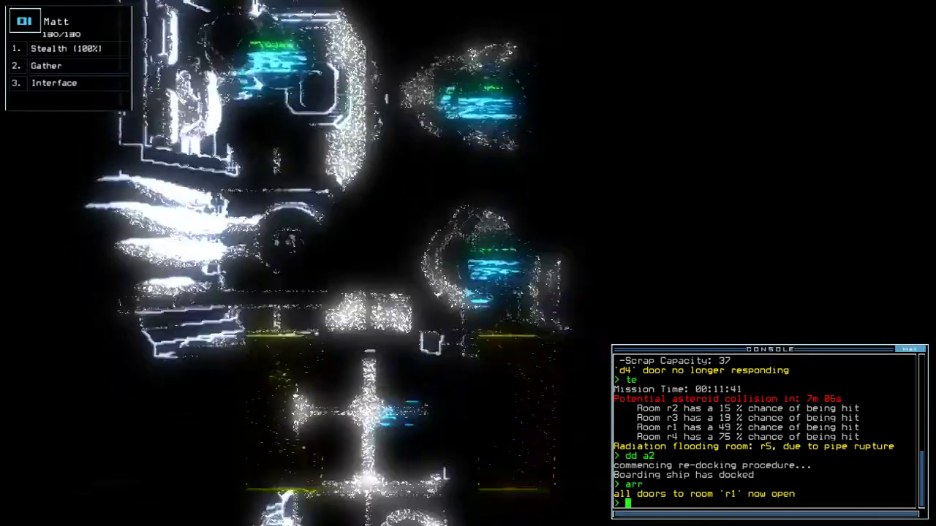
type("navigate 2")
key("Return")
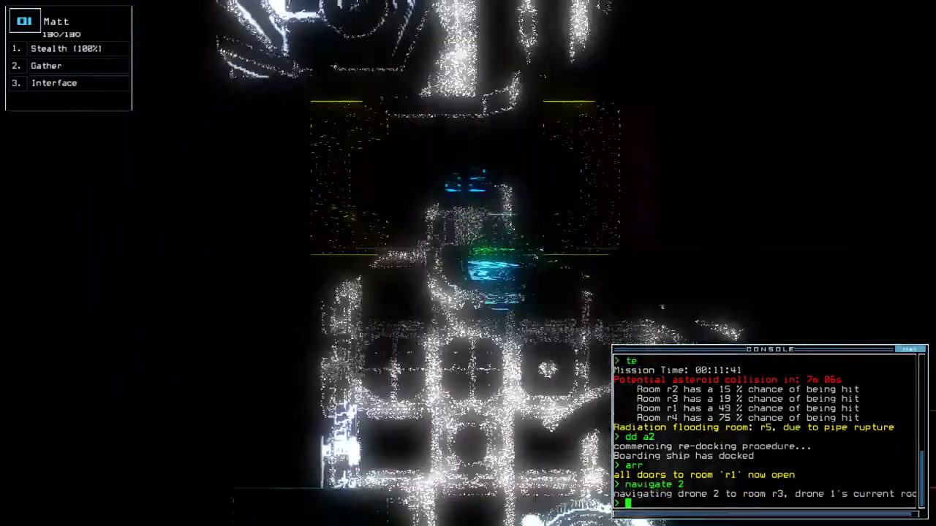
key("Escape")
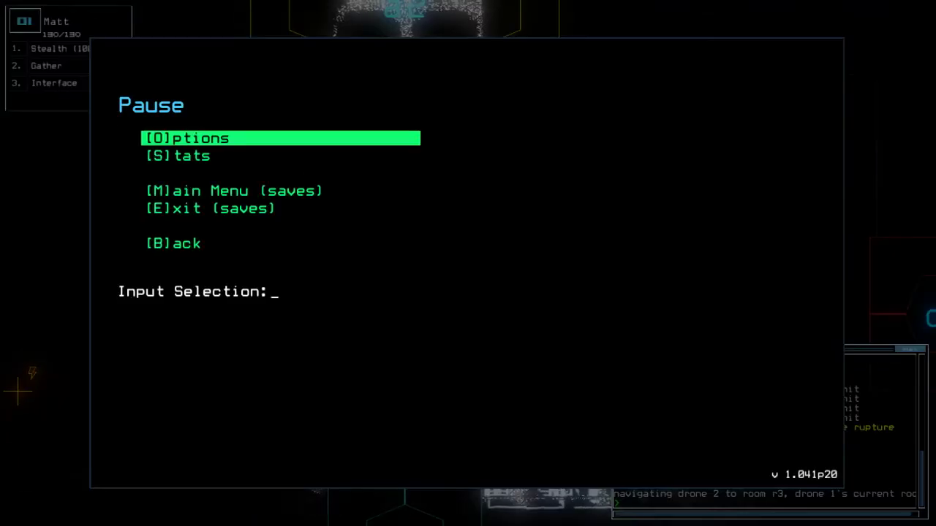
key("b")
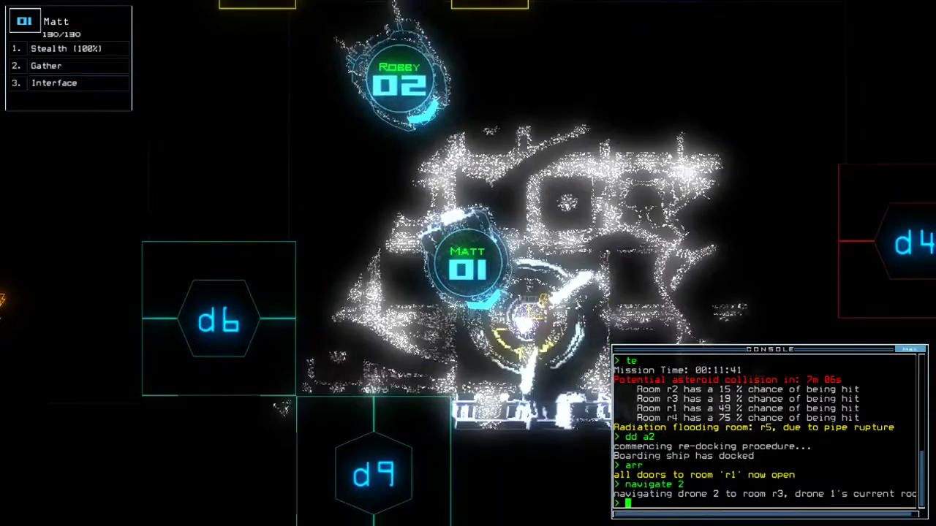
type("generator 2")
Activate drone 2's generator and open door d5.
key("Return")
key("space")
type("d5")
key("Return")
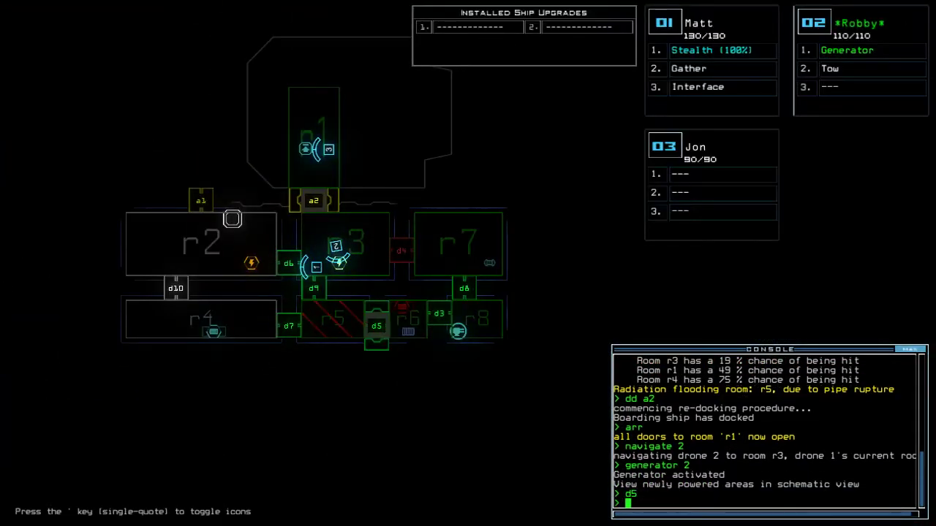
key("space")
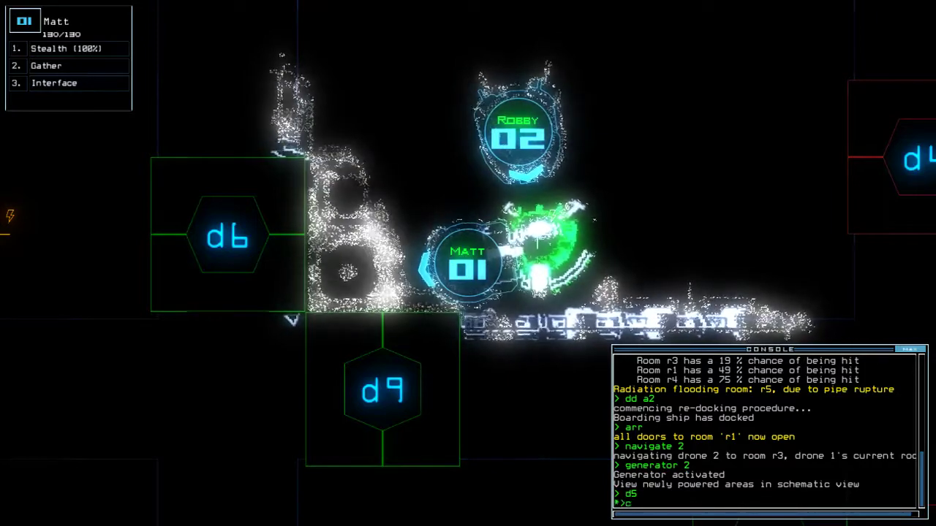
type("cccc")
Close the open doors behind the drones with 'cccc'.
key("Return")
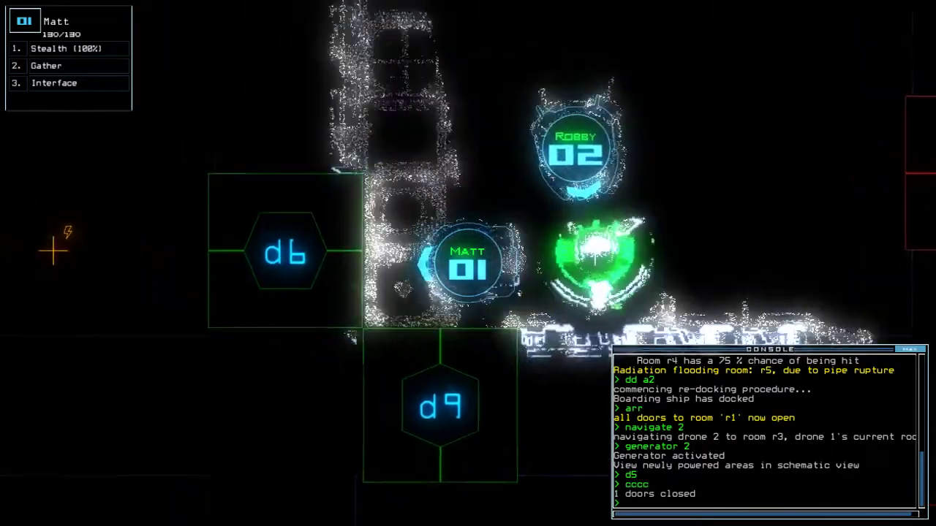
key("Down")
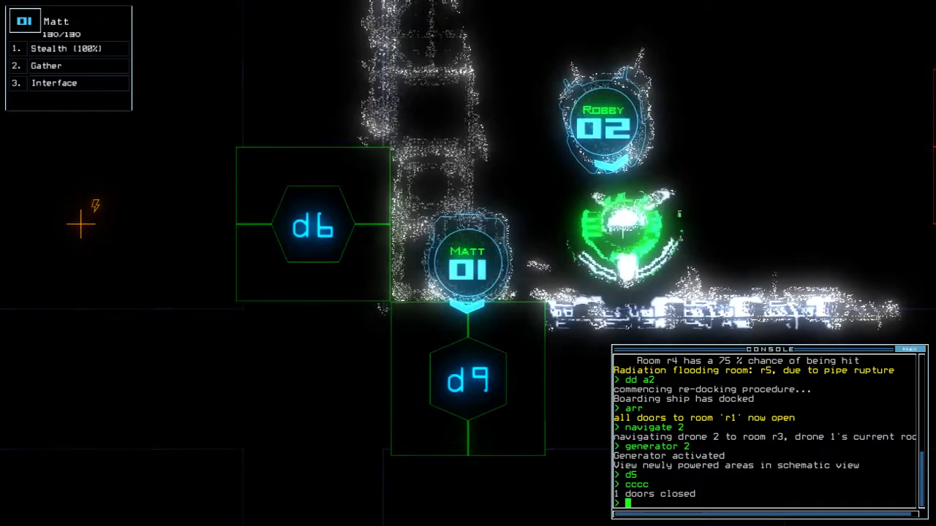
key("space")
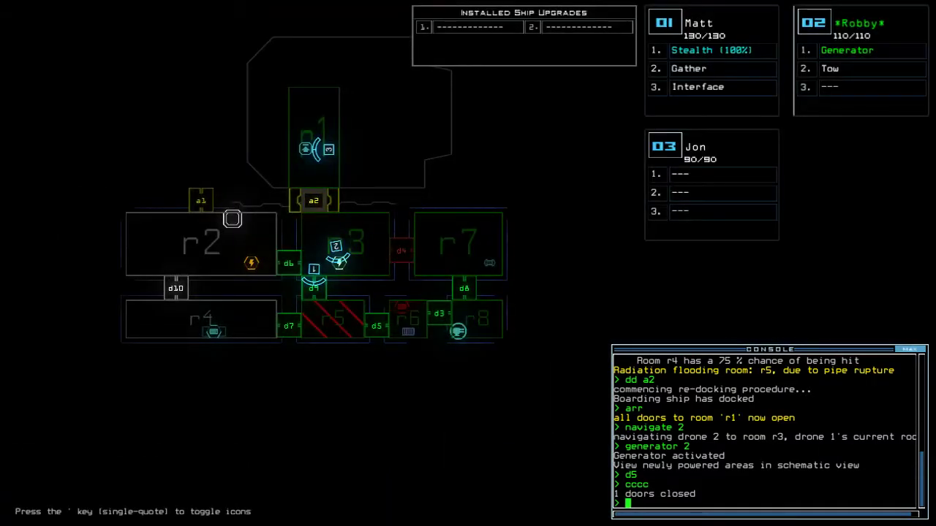
key("space")
type("st;d9")
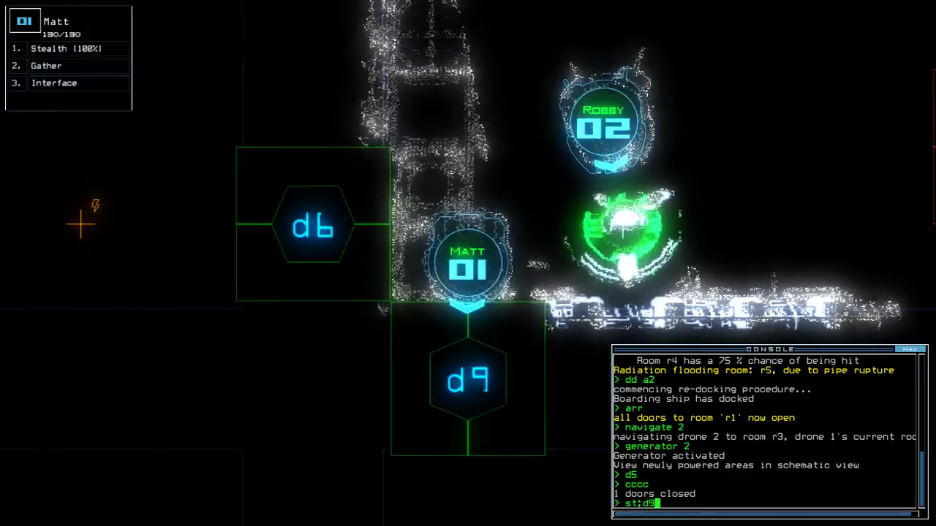
Cloak drone 1 through door d9, close it behind, then switch stealth off.
key("Return")
type("c")
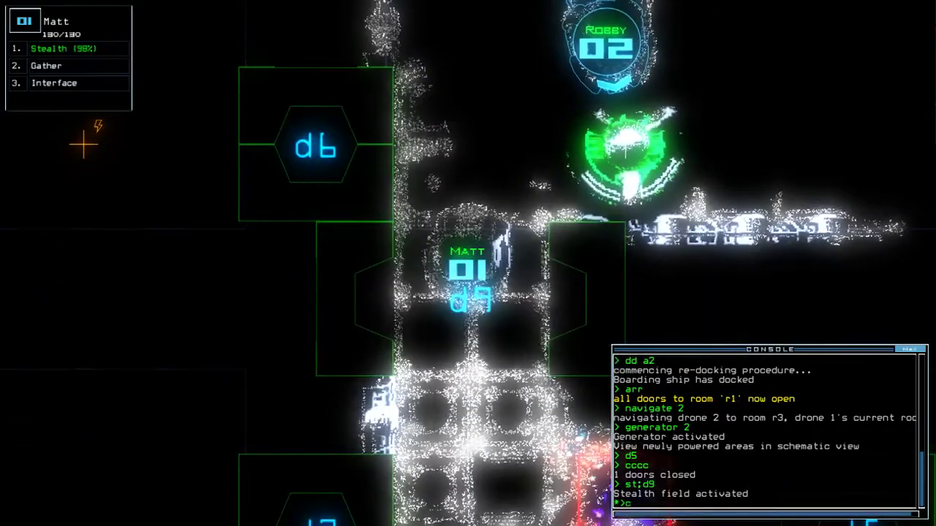
type("ccc")
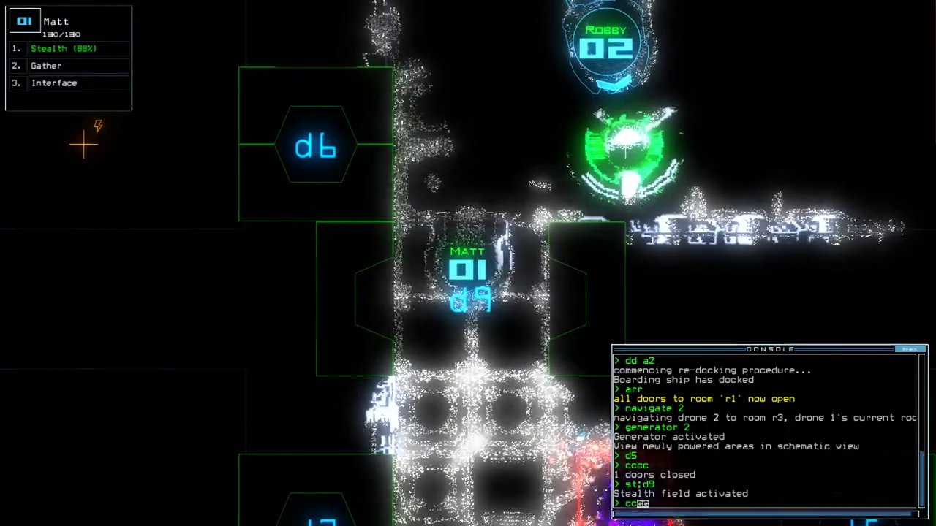
key("Return")
key("space")
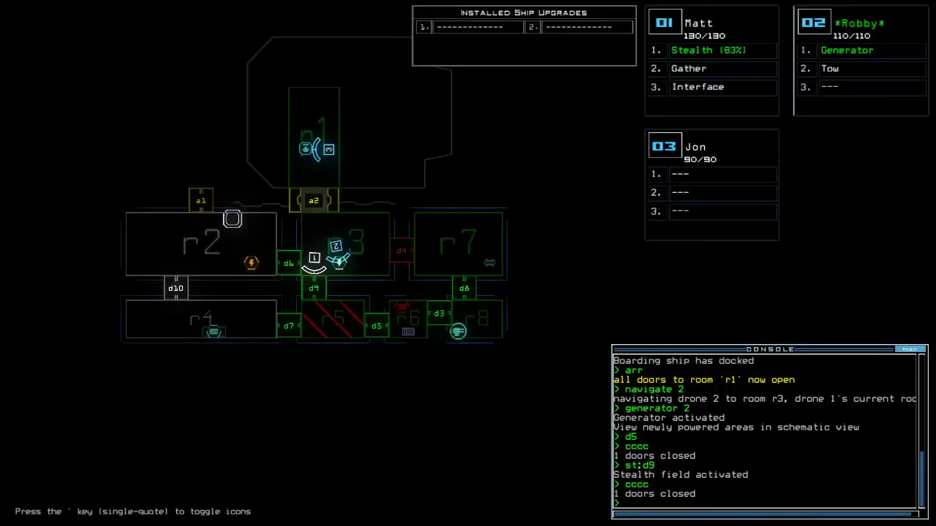
key("space")
type("s")
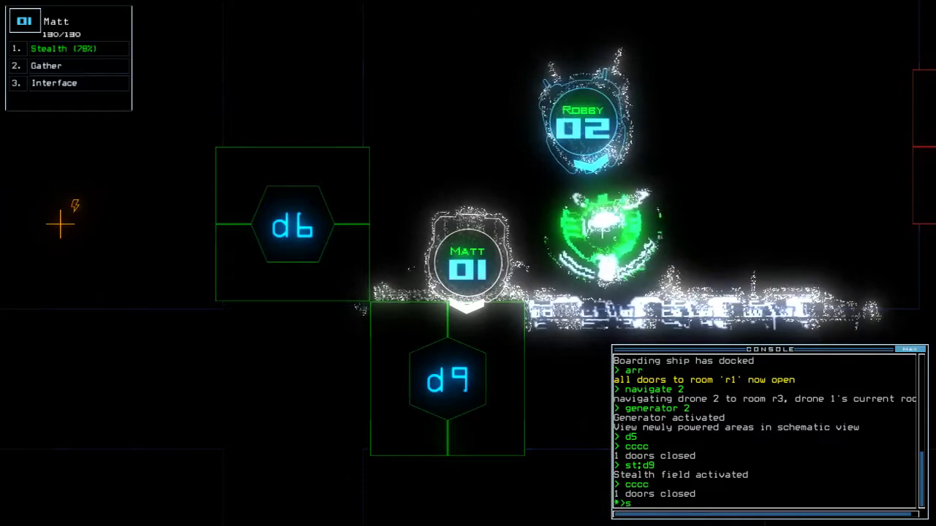
type("t")
key("Return")
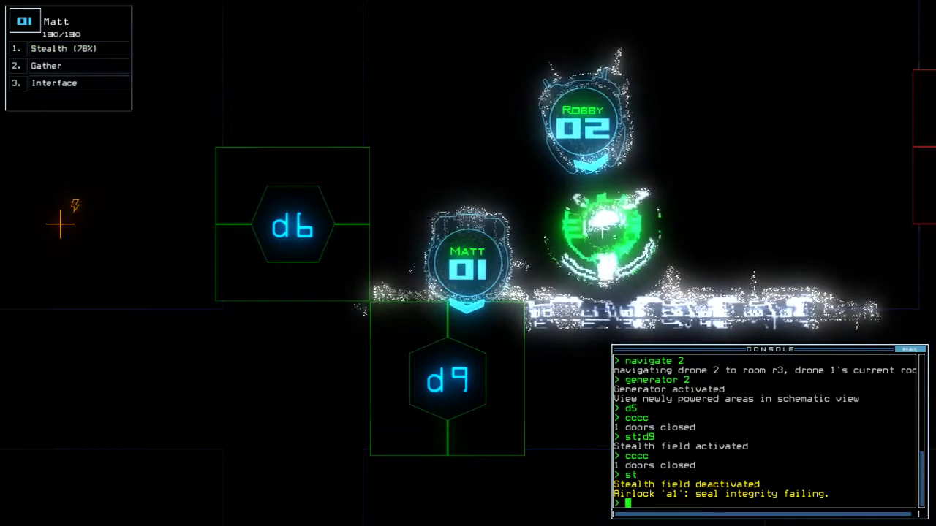
type("dd a1")
Re-dock at airlocks a1 and a2, then open door d9 into radiated room r5.
key("Return")
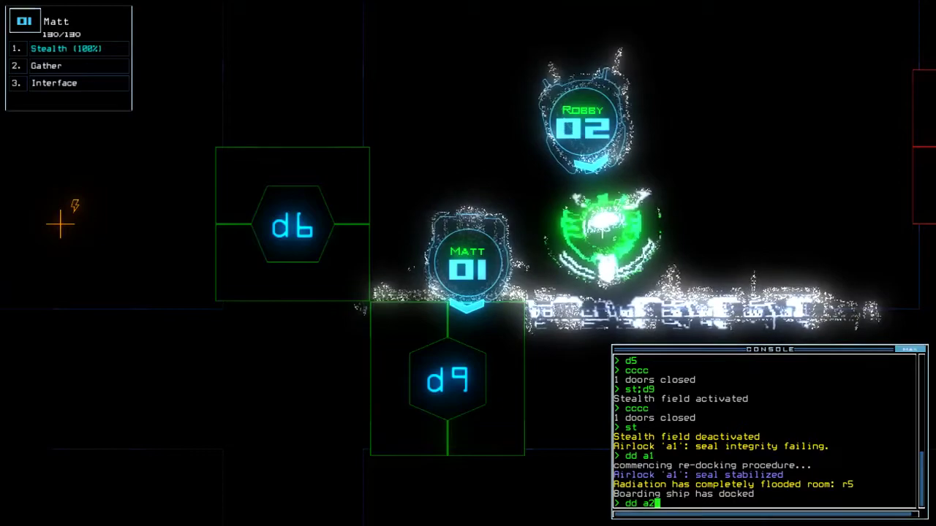
key("Return")
type("d9")
key("Return")
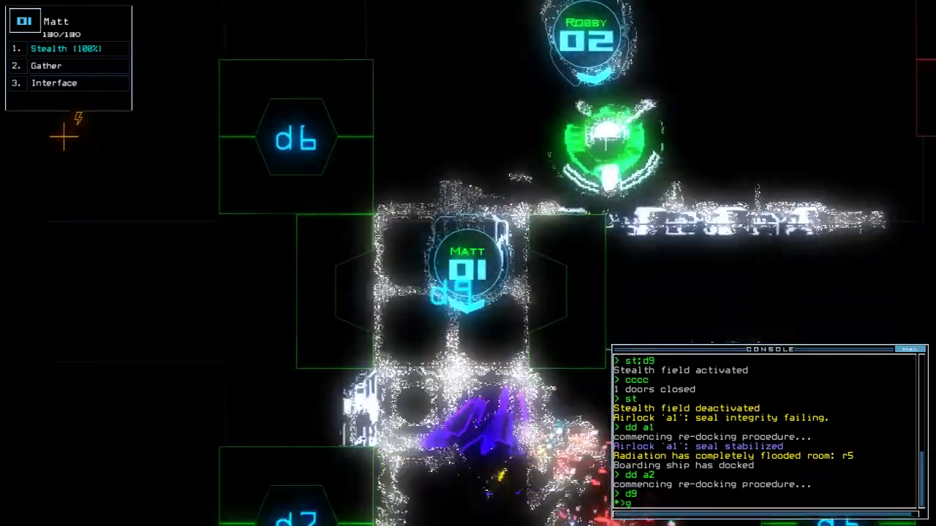
type("g")
Gather scrap in r5, close d9, open doors to r1, and recall the drones.
key("Return")
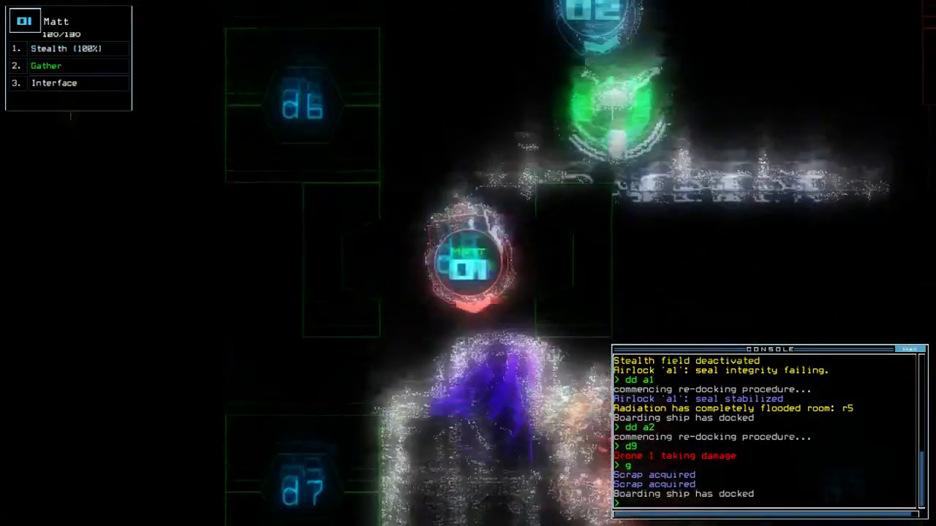
type("cccc")
key("Return")
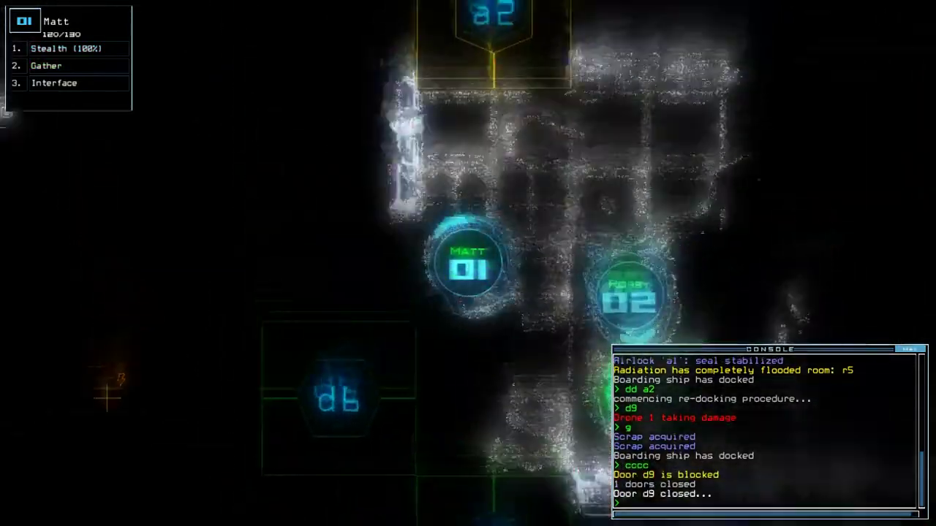
type("arr")
key("Return")
type("end")
key("Return")
type("degauss")
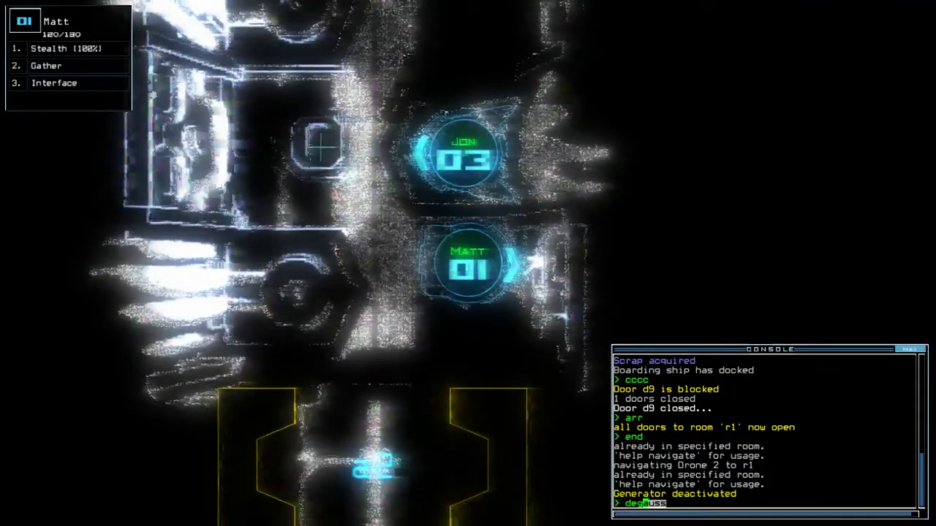
Degauss the drones, end the mission with 'out', and bring up the Daily Leaderboard.
key("Return")
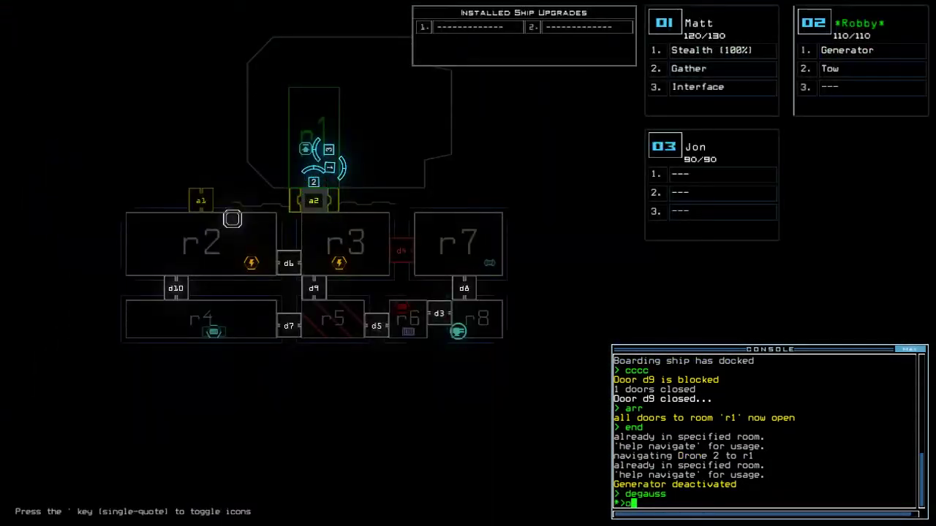
type("out")
key("Return")
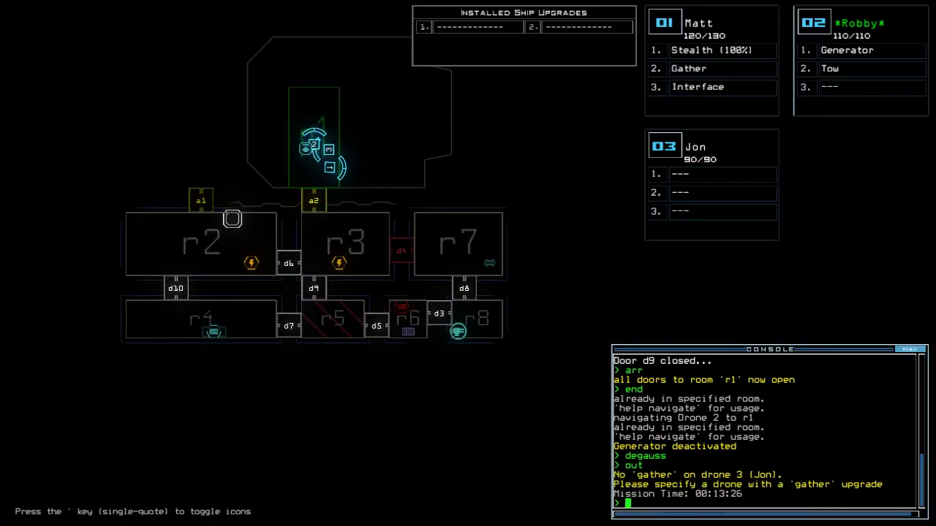
key("o")
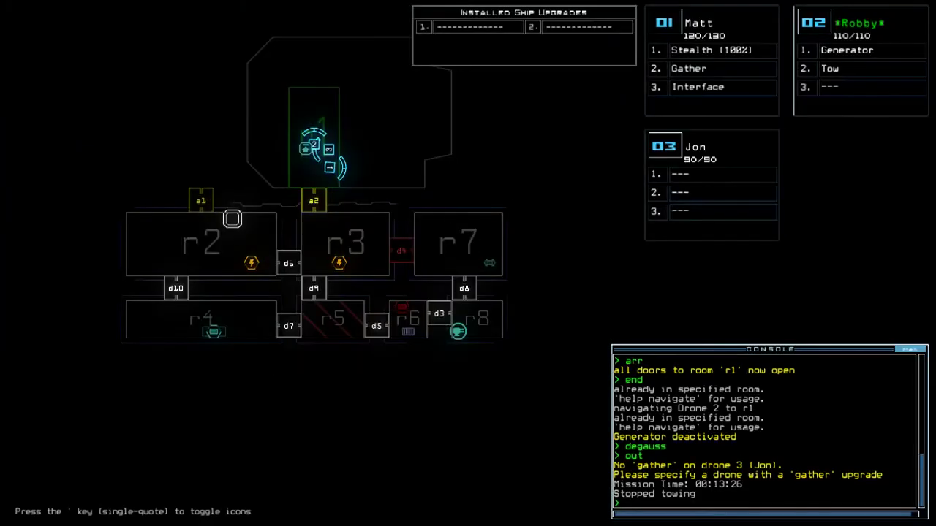